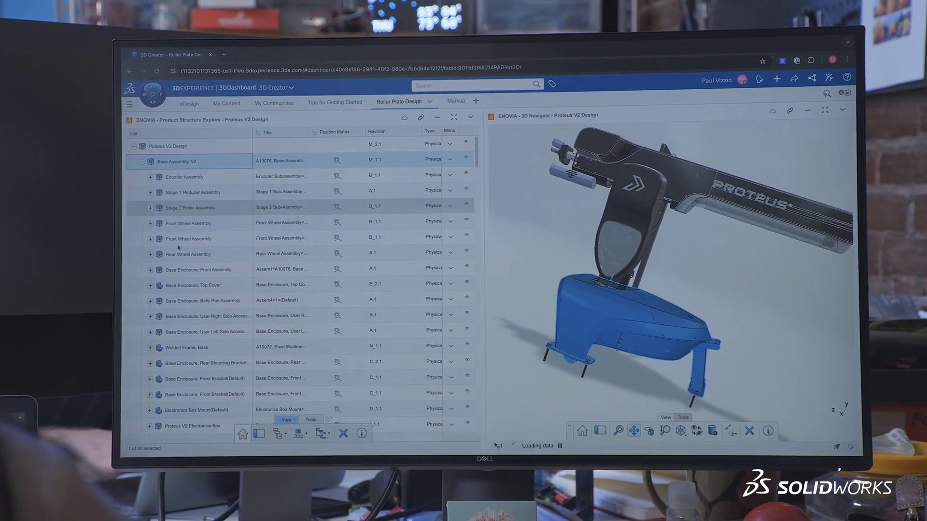
Step: Highlight the 'Base Enclosure, Top Cover' row of the Proteus V2 Design structure in 3D
click(168, 286)
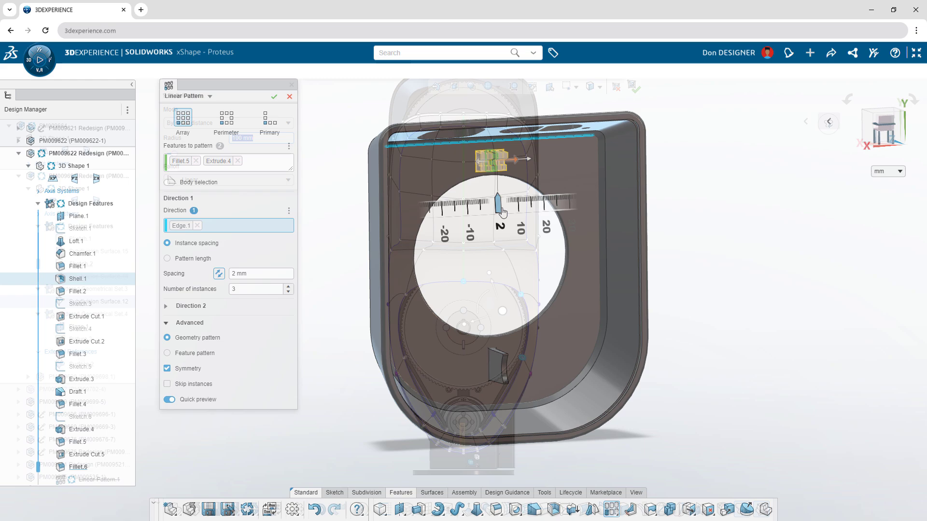
Step: Set the pattern spacing to 11.5 to finish the pattern edit
drag(478, 212, 549, 215)
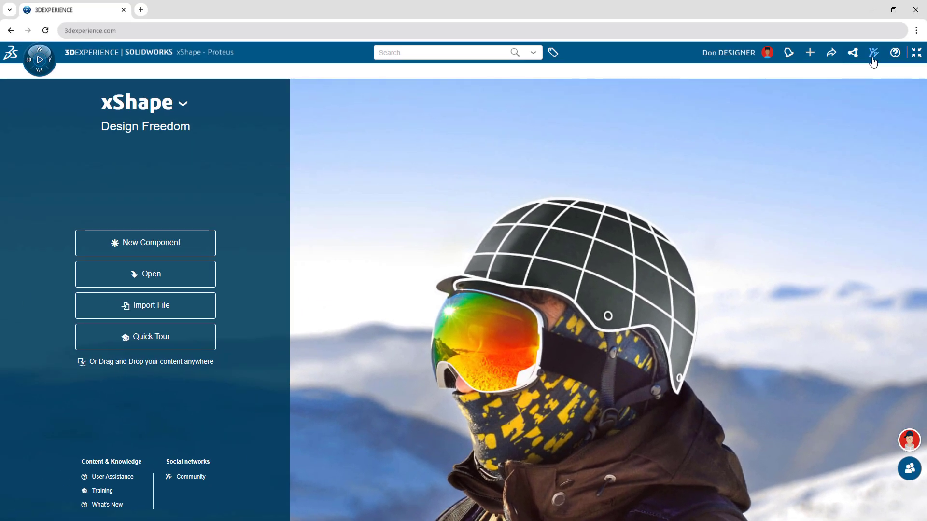
Step: Reply 'Yup' in the 3DSwym chat and step to the next markup view
click(873, 54)
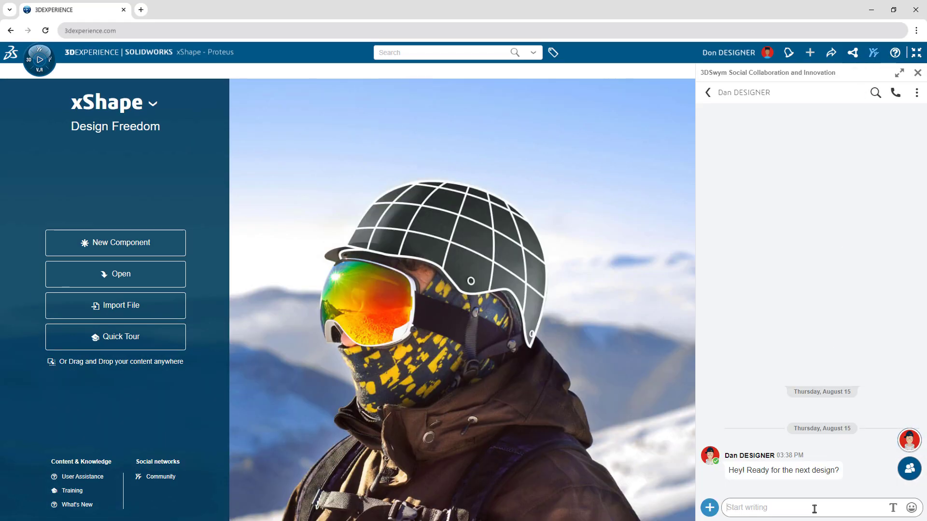
click(814, 508)
text(Yup)
key(Return)
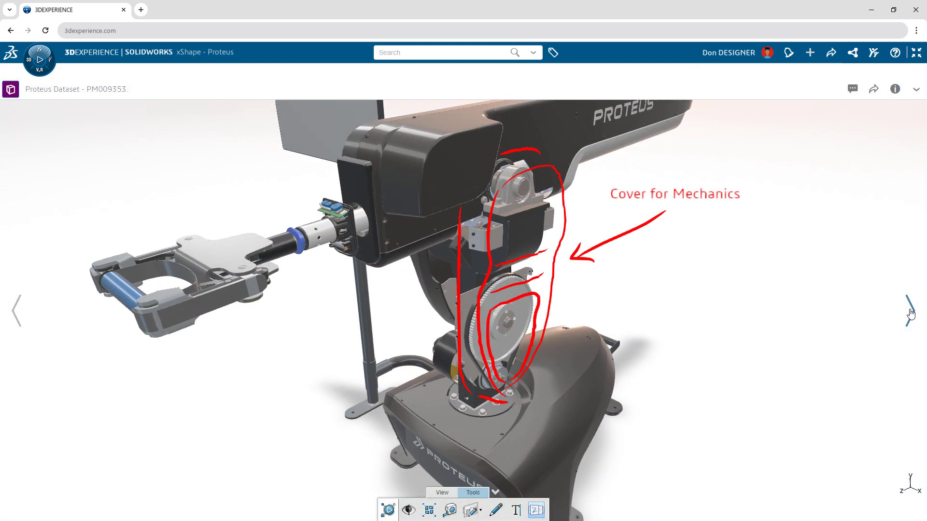
click(910, 313)
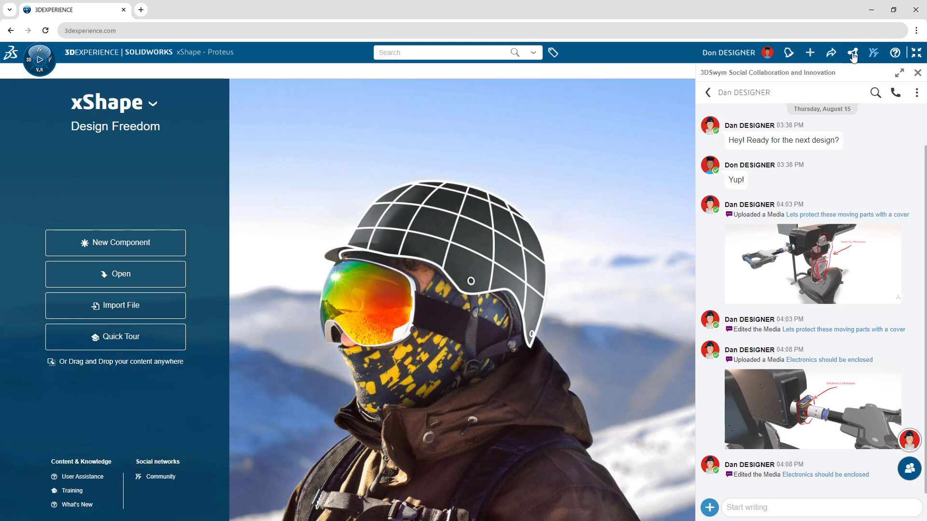
Step: Drag Proteus Dataset - PM009353 from the Proteus item list into xShape and orbit it
click(852, 53)
drag(803, 456, 445, 297)
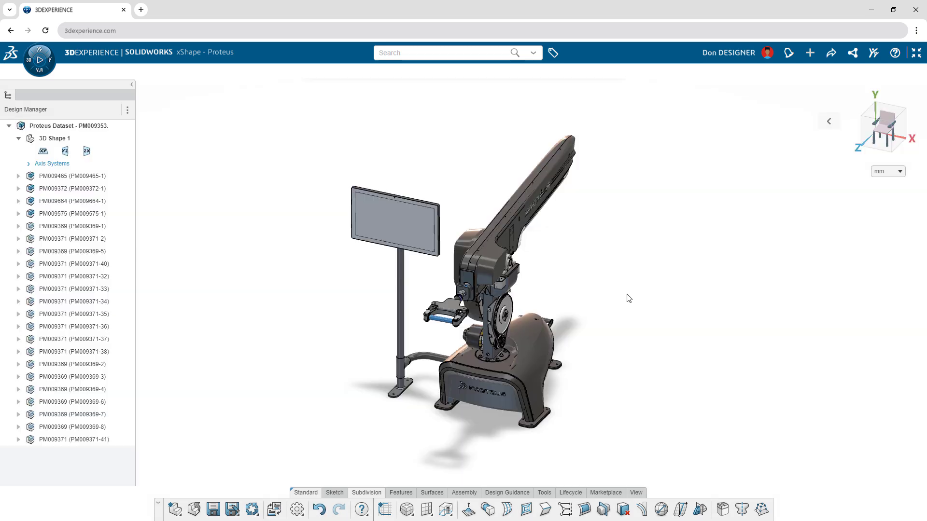
middle_drag(627, 296, 545, 291)
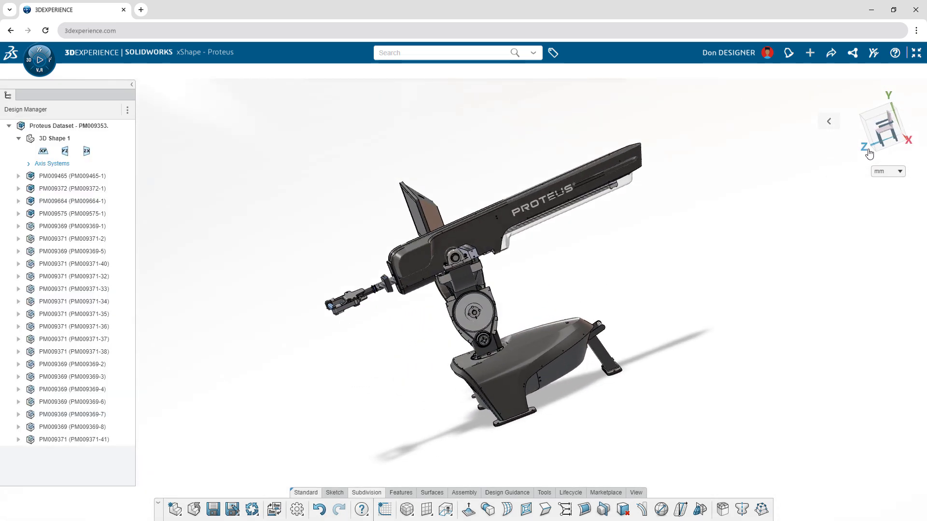
Step: Mirror the half cover sketch about Line.40 into a closed profile and start its extrusion distance
click(888, 134)
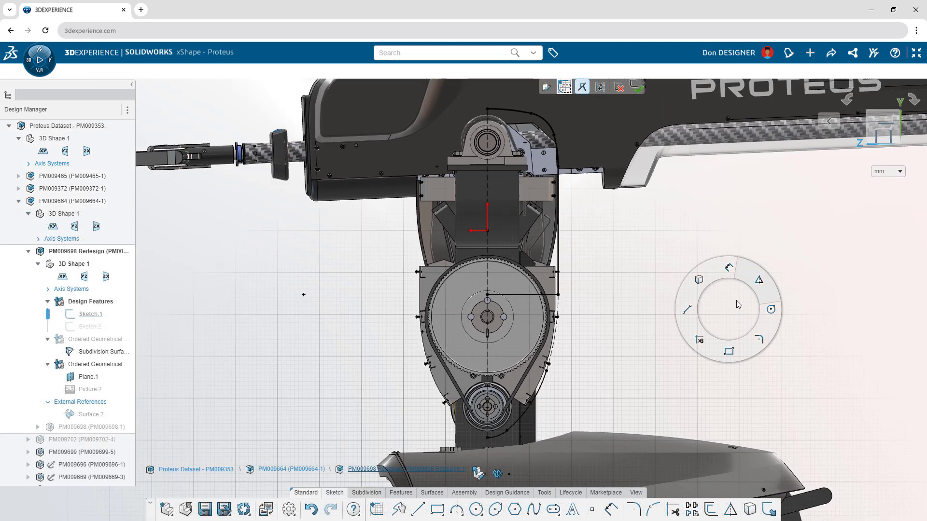
mouse_move(647, 462)
mouse_down()
mouse_move(511, 312)
mouse_move(382, 113)
mouse_up()
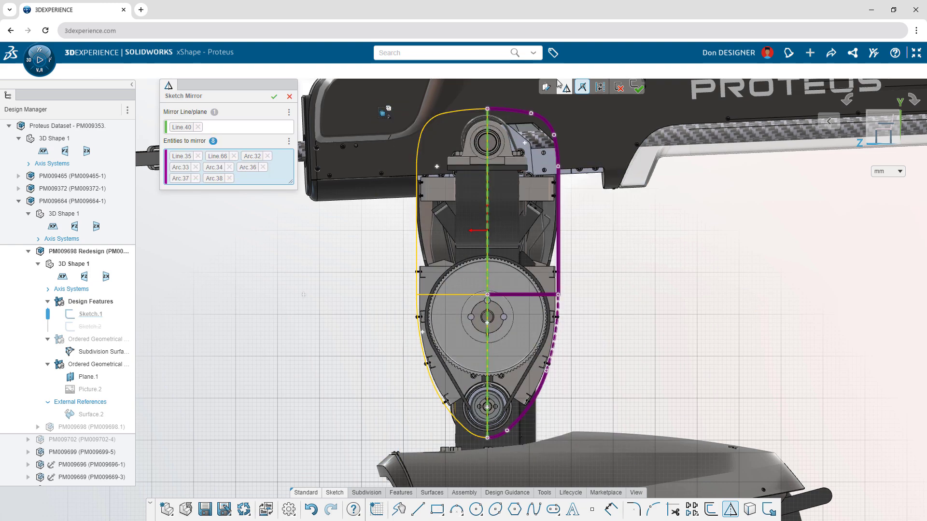
click(275, 99)
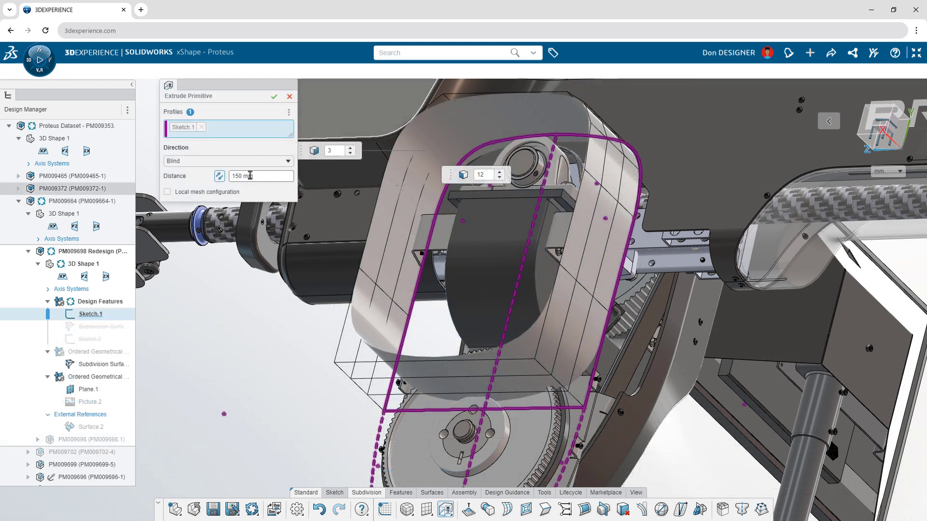
click(250, 175)
Step: Extrude the mirrored profile 57 mm and reshape the lower belt edge
text(57)
key(Return)
click(274, 99)
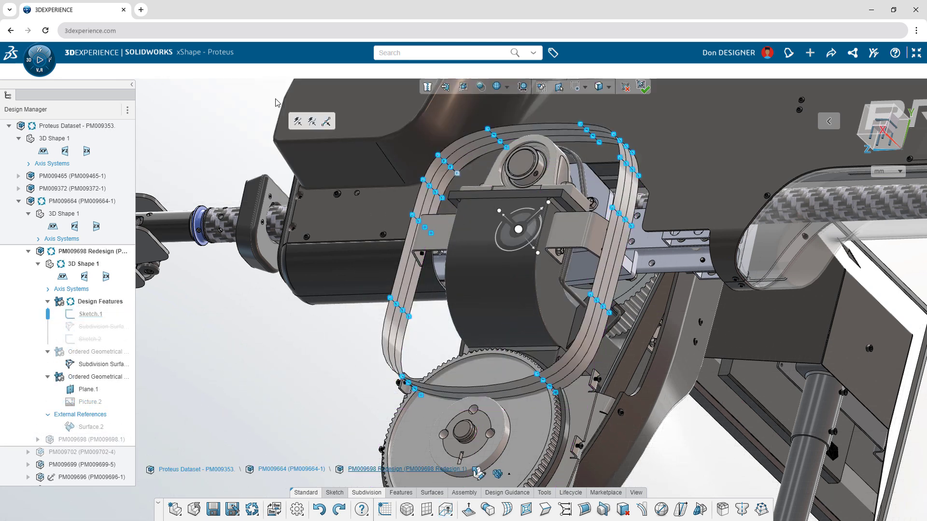
click(544, 381)
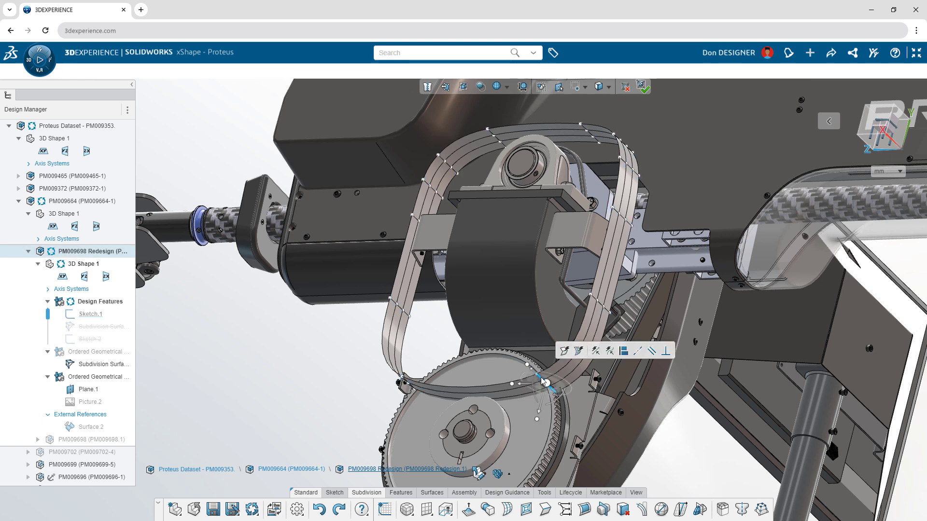
click(564, 352)
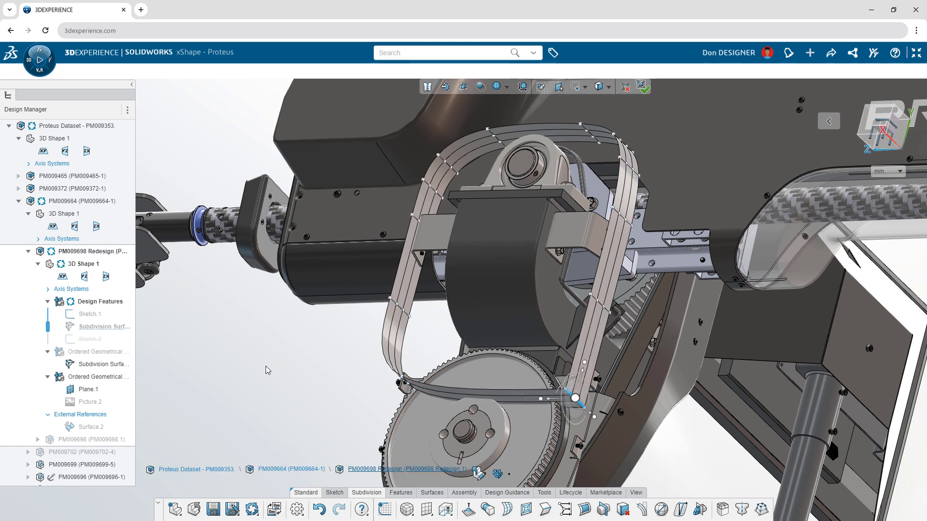
Step: Set ZX as the symmetry plane and fill the outer edge loop to cap the cover
click(271, 317)
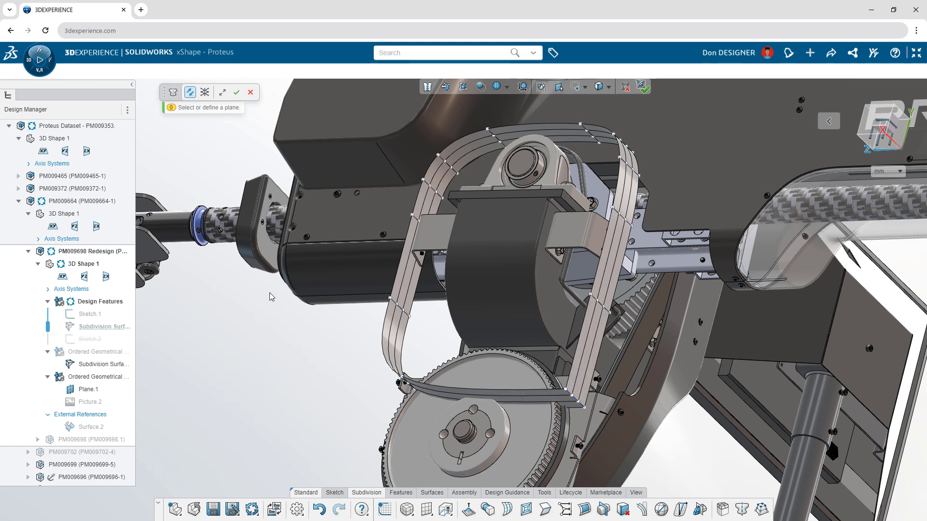
click(107, 278)
click(237, 94)
click(400, 265)
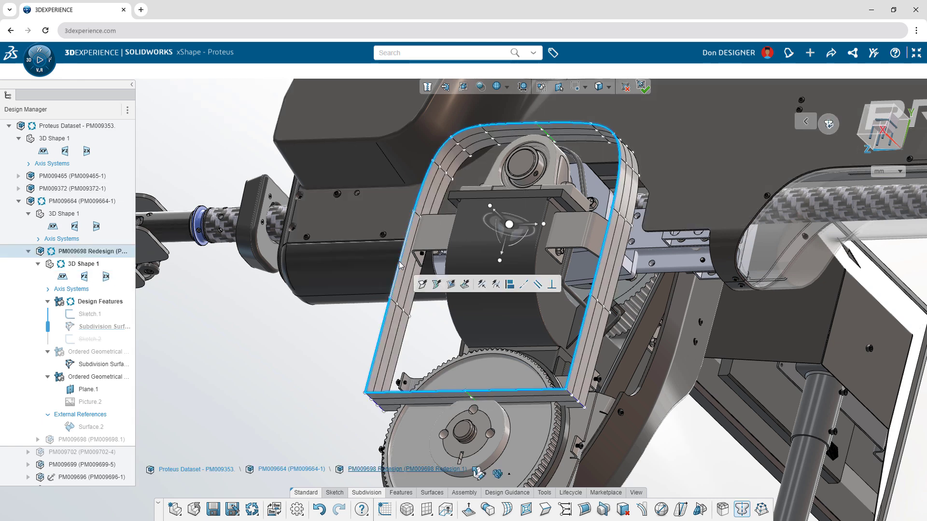
click(450, 285)
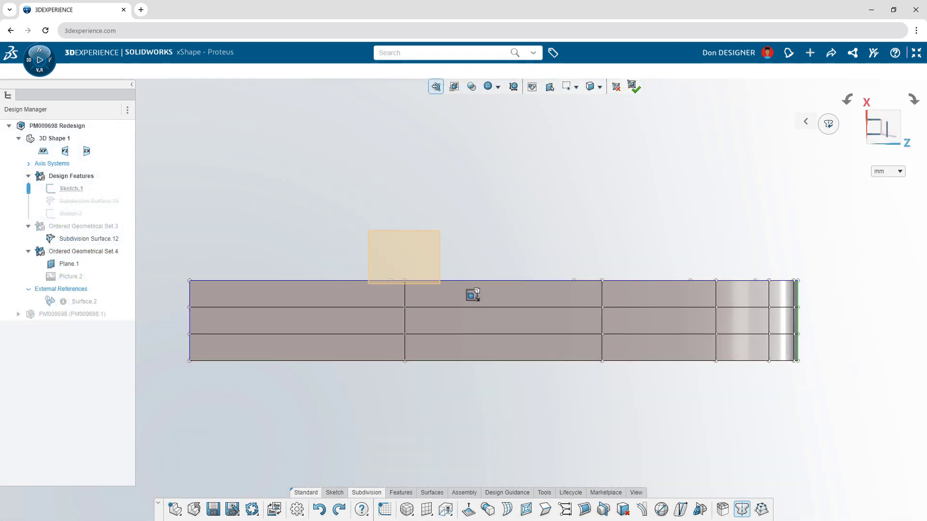
Step: Select the edge at the strip's right end and pull it upward
drag(472, 293, 823, 302)
drag(652, 259, 656, 211)
middle_drag(656, 210, 632, 199)
Step: Insert edge loops and extrude the lower end faces downward into two legs
click(580, 207)
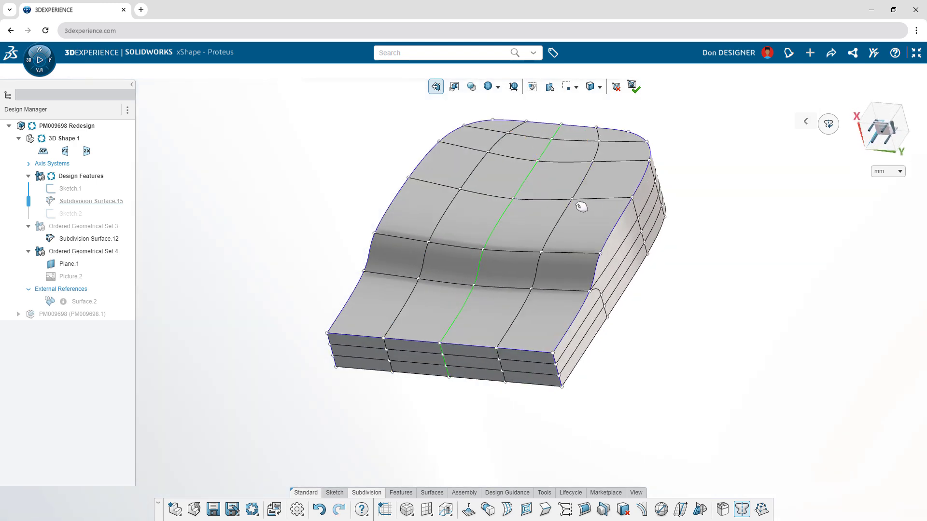
ctrl+click(538, 381)
drag(538, 381, 503, 436)
scroll(389, 367, up, 5)
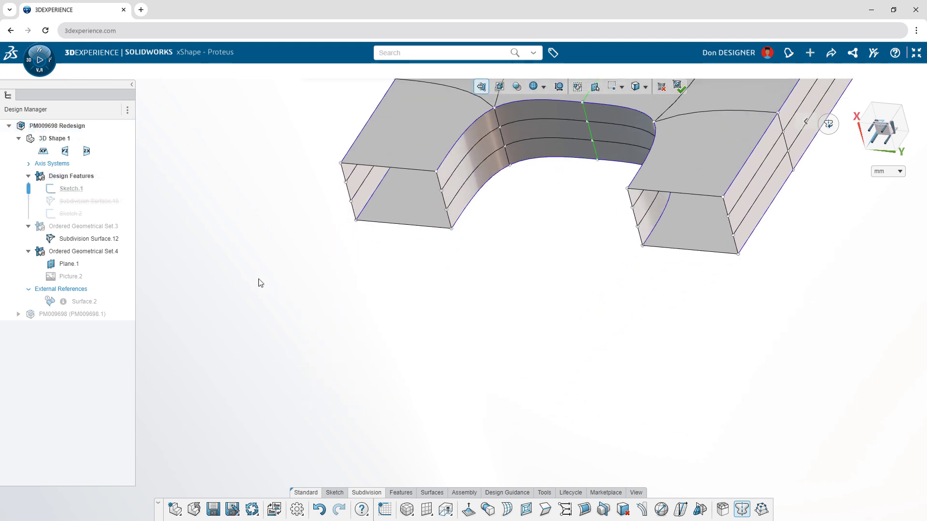
Step: Revolve the Sketch.2 profile about Line.1 into a 140° curved section
right_click(261, 283)
text(rev)
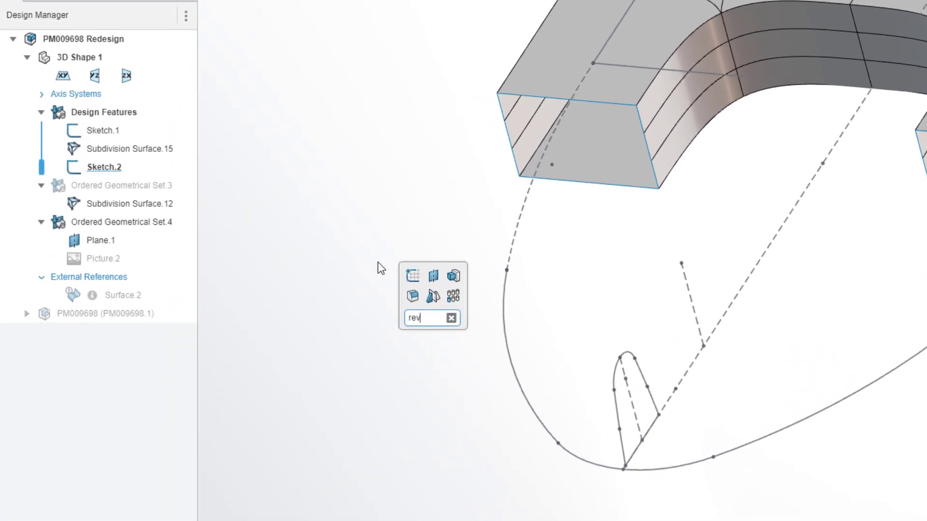
text(o)
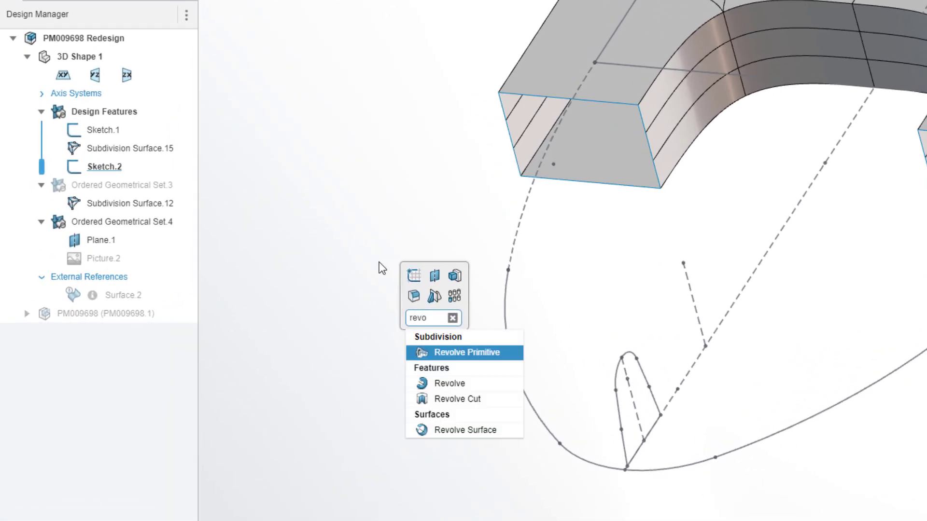
click(467, 352)
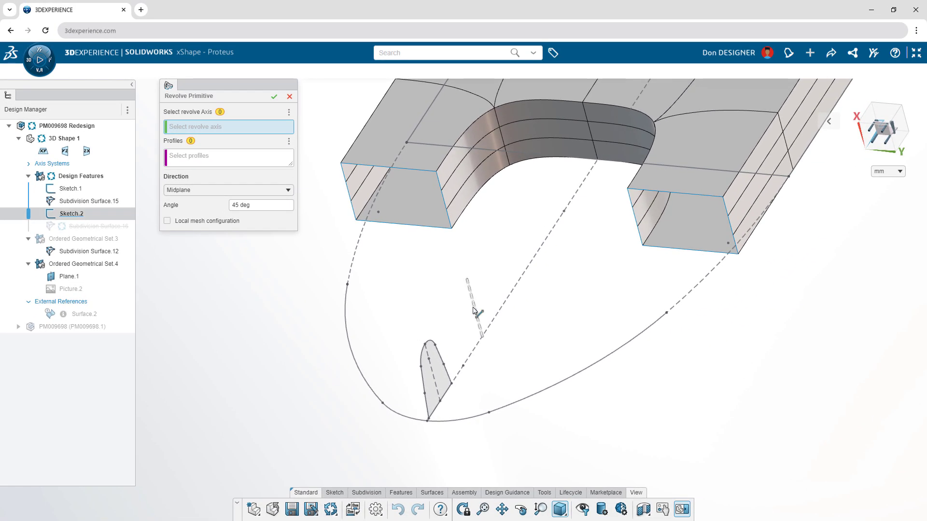
click(475, 312)
click(446, 375)
drag(384, 408, 405, 269)
key(Return)
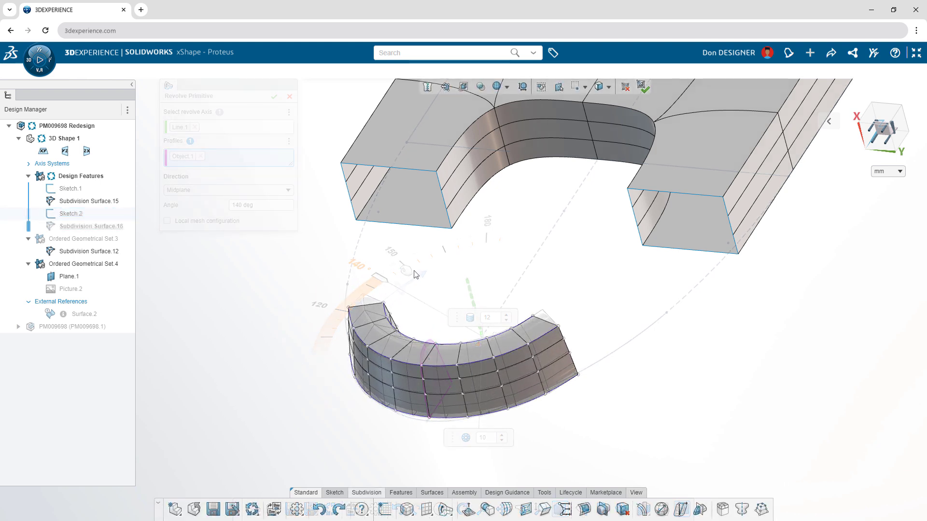
Step: Bridge the revolved section's top edge to the upper box's front edge
click(554, 321)
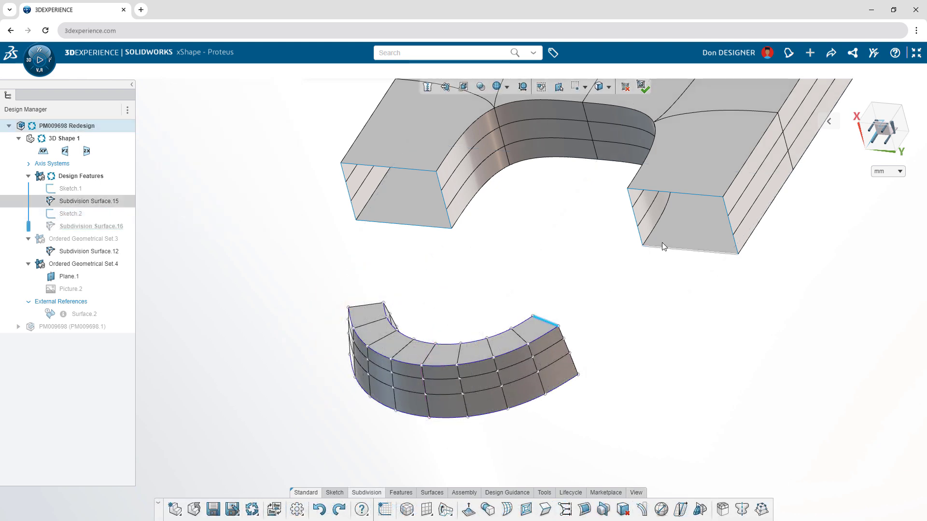
click(692, 195)
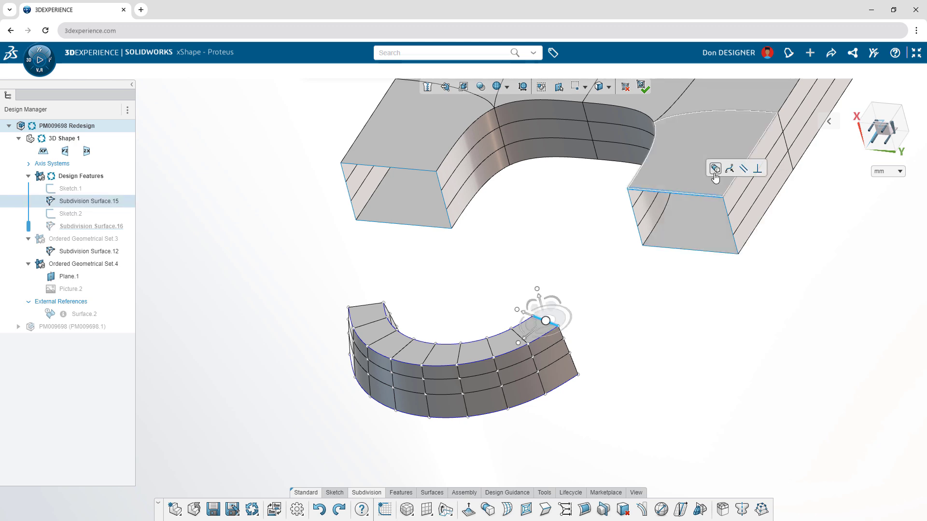
click(714, 169)
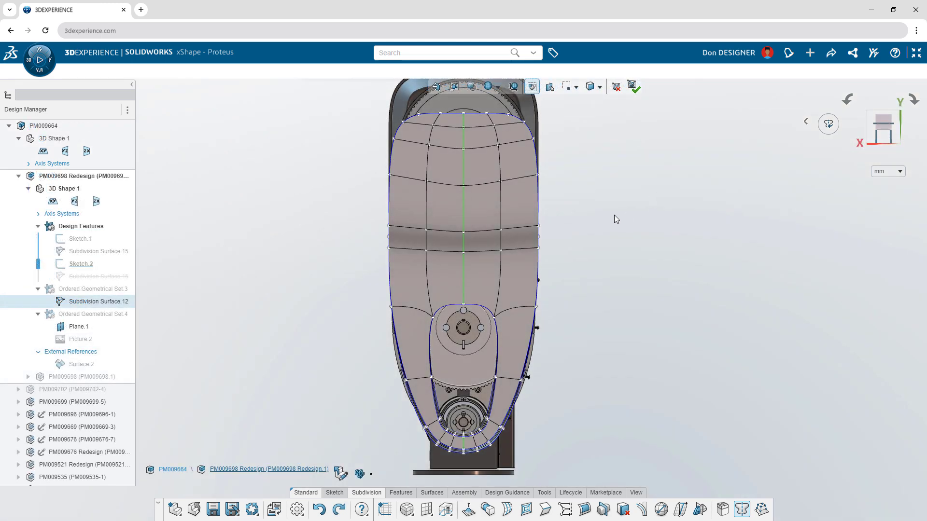
Step: Lower the cover cage's upper faces and narrow them symmetrically
drag(614, 215, 311, 107)
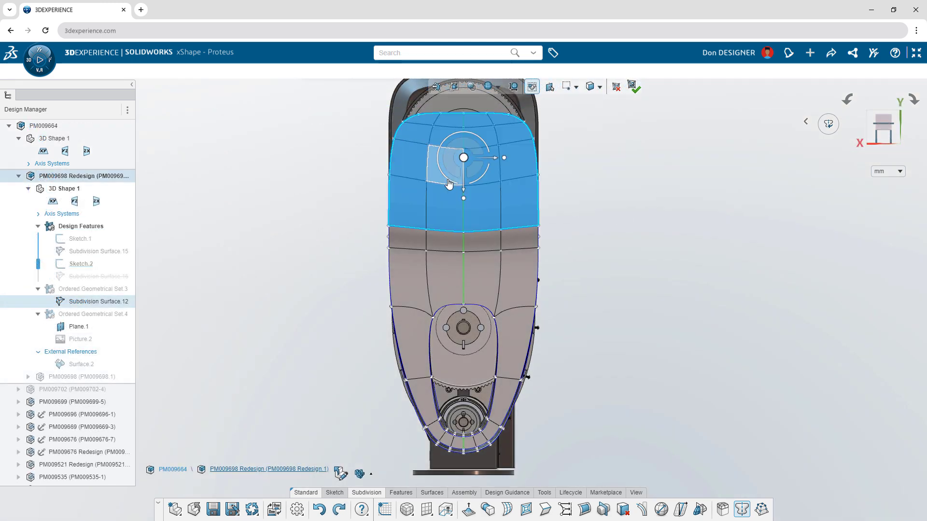
drag(449, 184, 452, 194)
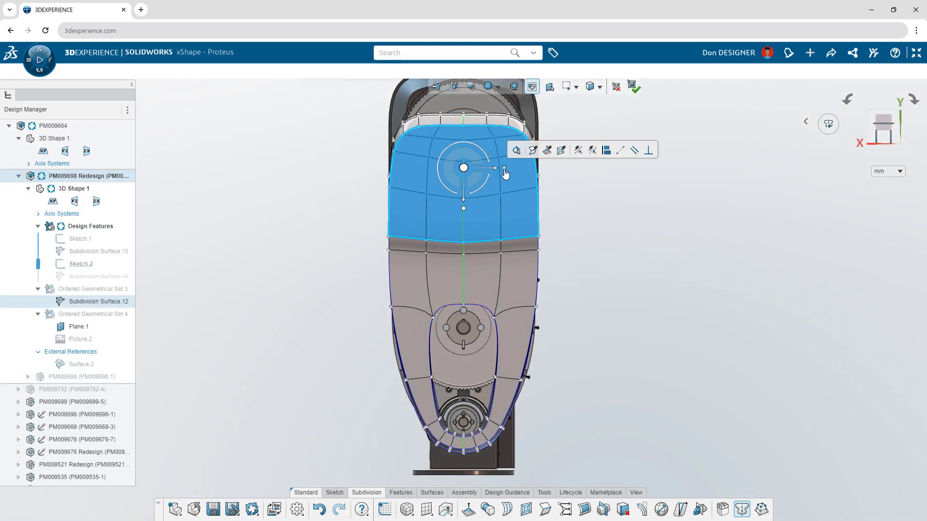
drag(508, 176, 500, 188)
Step: Enlarge the cage around the belt wheel and pull the bottom faces further out
drag(449, 391, 514, 303)
drag(479, 330, 510, 310)
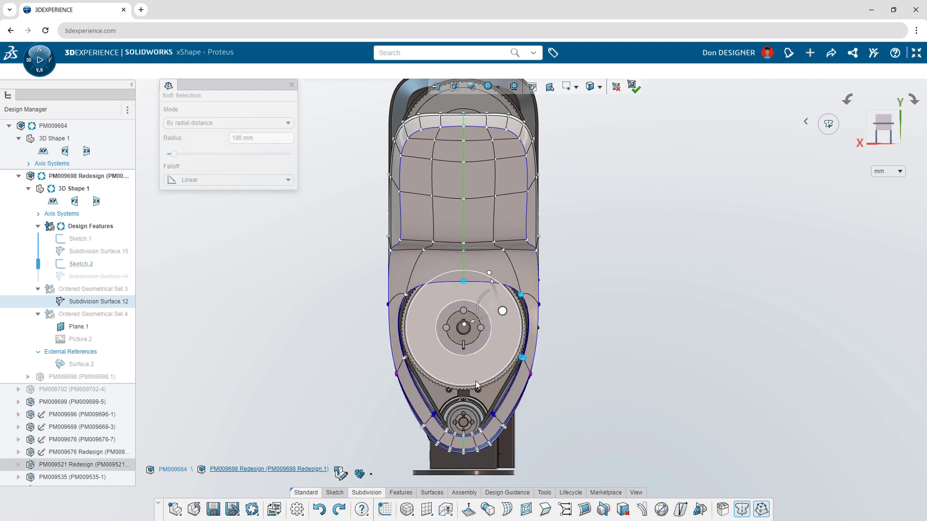
click(463, 442)
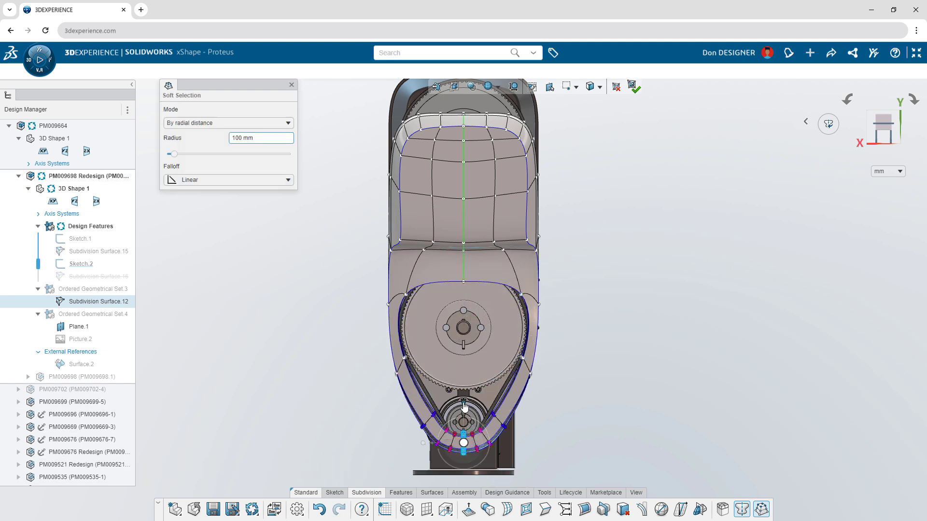
drag(469, 414, 447, 422)
Step: Run Mesh Inspection and raise the intersecting face until no intersections are reported
text(smesh)
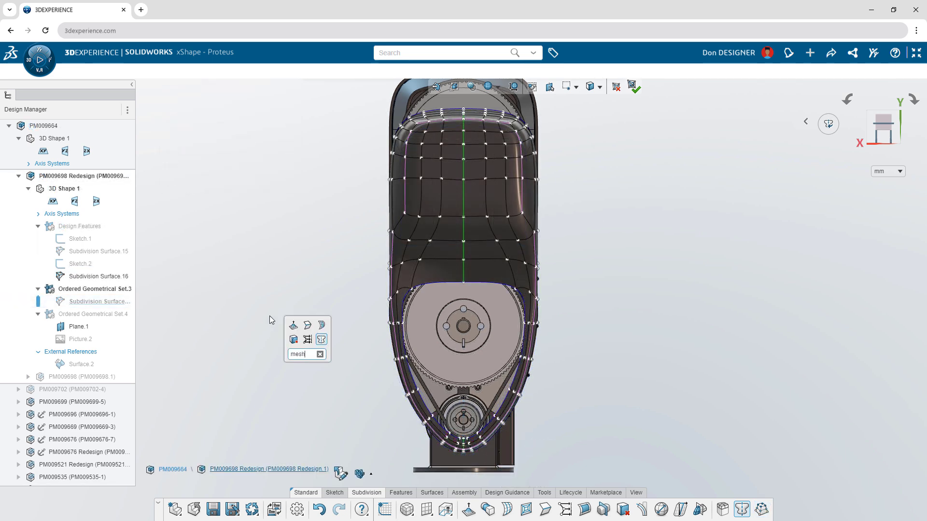
click(345, 378)
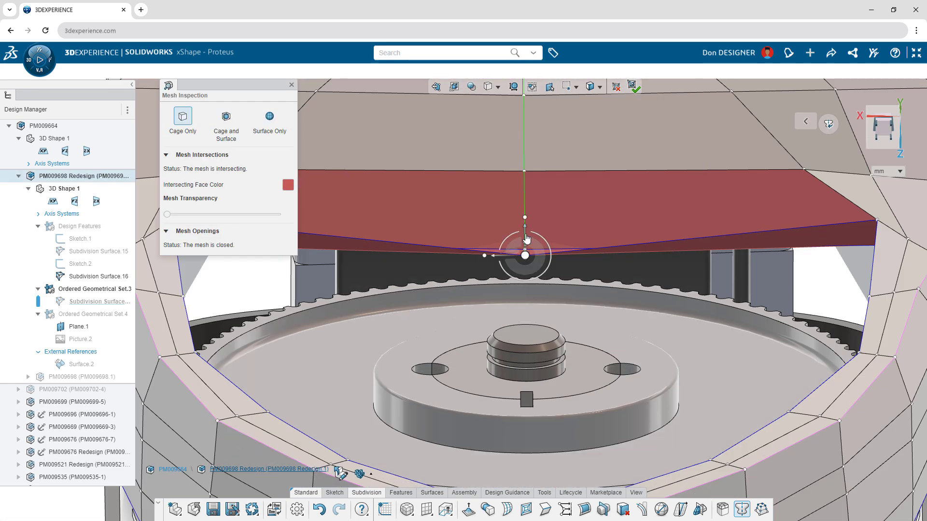
drag(526, 239, 526, 206)
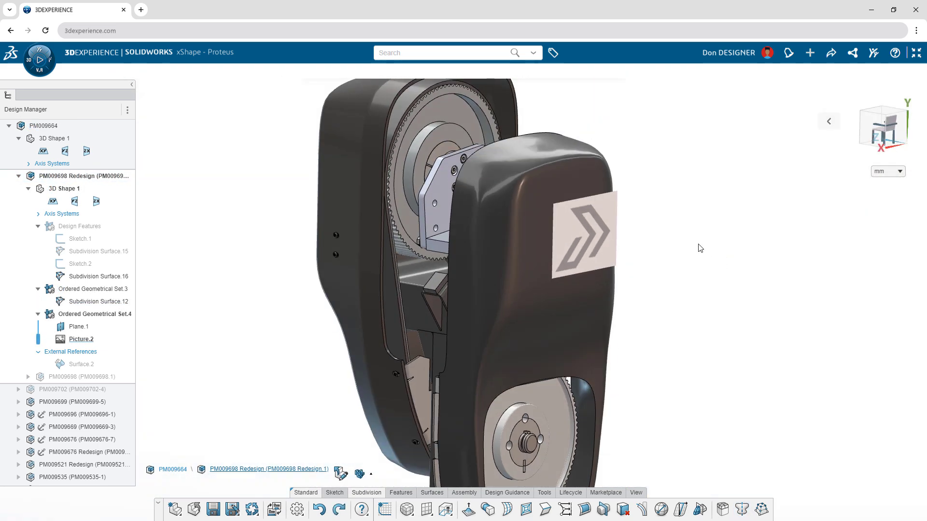
Step: Convert the chevron logo Picture.2 into Sketch.6 with Picture to Sketch
click(615, 205)
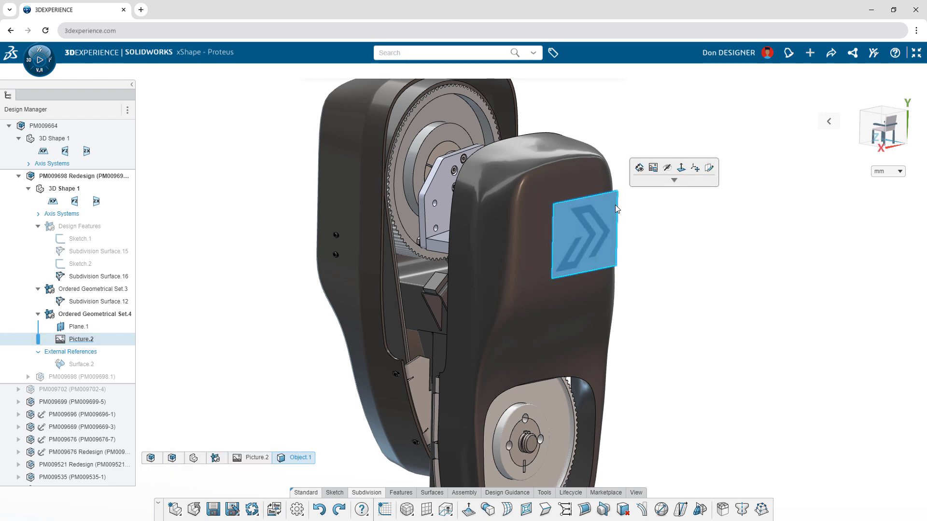
click(653, 168)
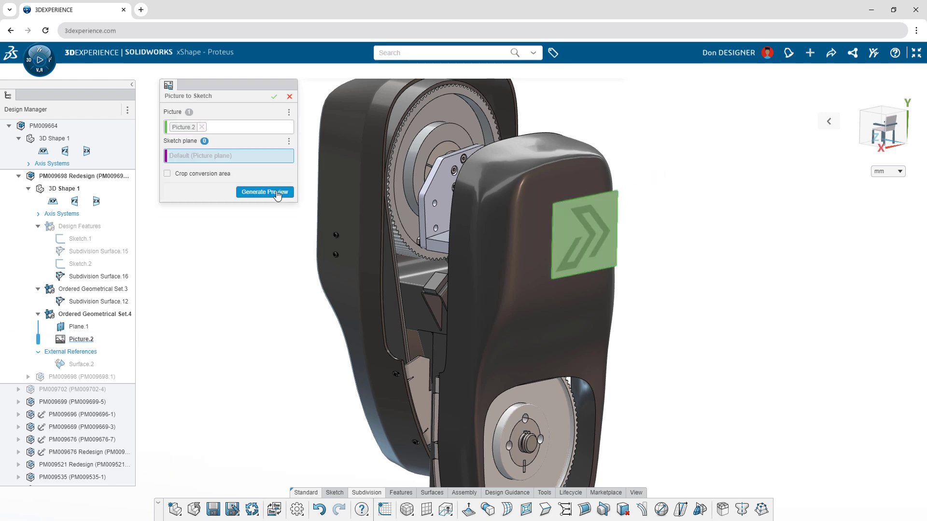
click(275, 98)
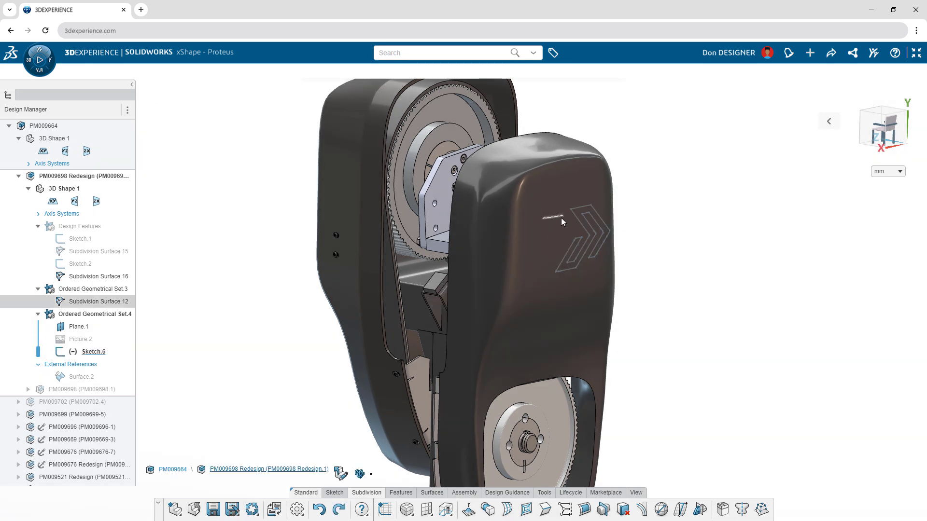
Step: Extrude the logo sketch from the cover face as the raised Extrude.3
click(580, 227)
click(602, 185)
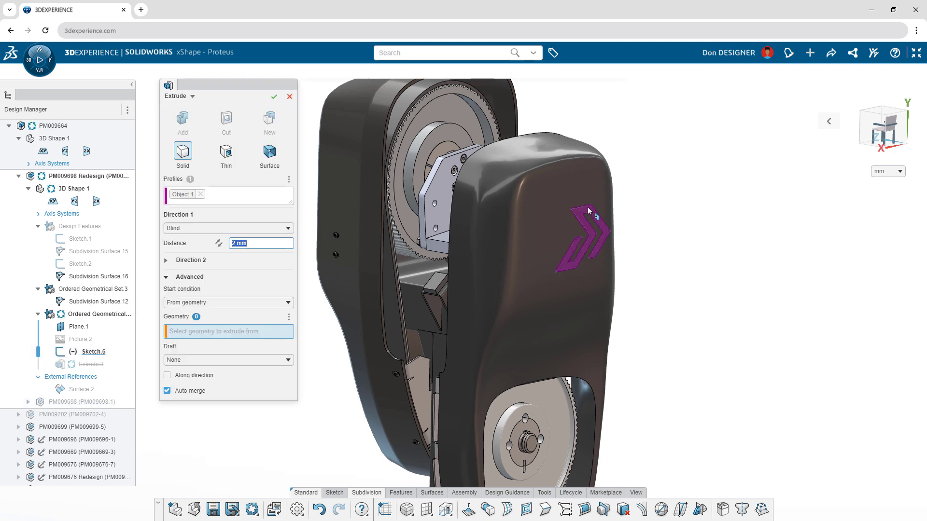
click(576, 226)
key(Return)
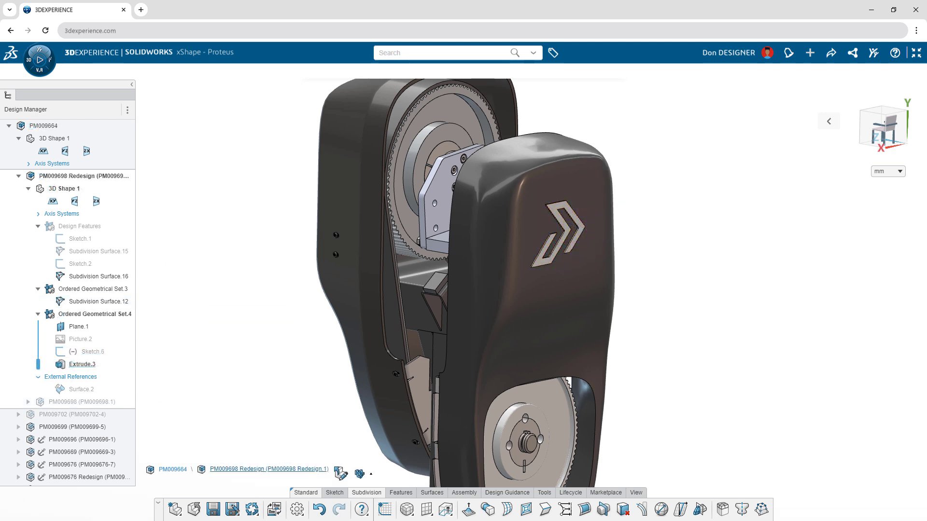
Step: Edit Subdivision Surface.12, select a cage edge on the cover's inner side, and hide the plate part
scroll(483, 290, up, 10)
double_click(569, 256)
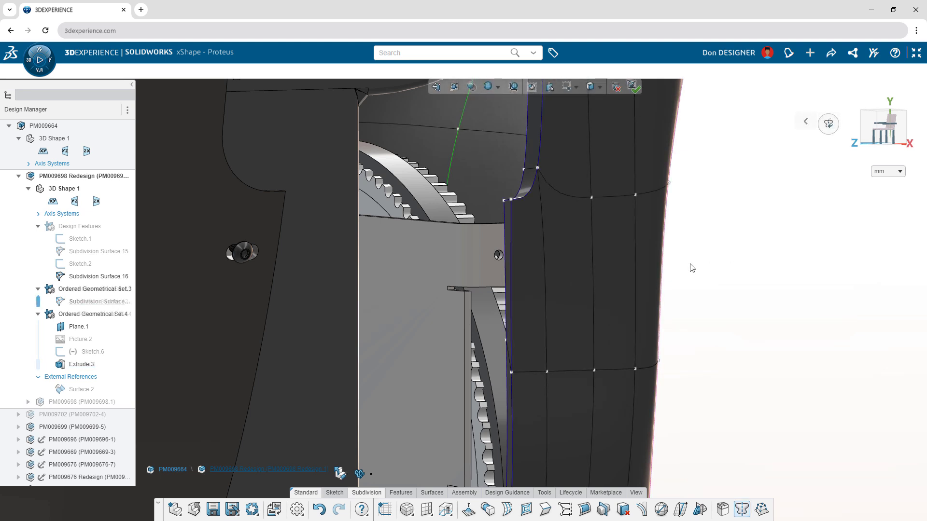
click(508, 245)
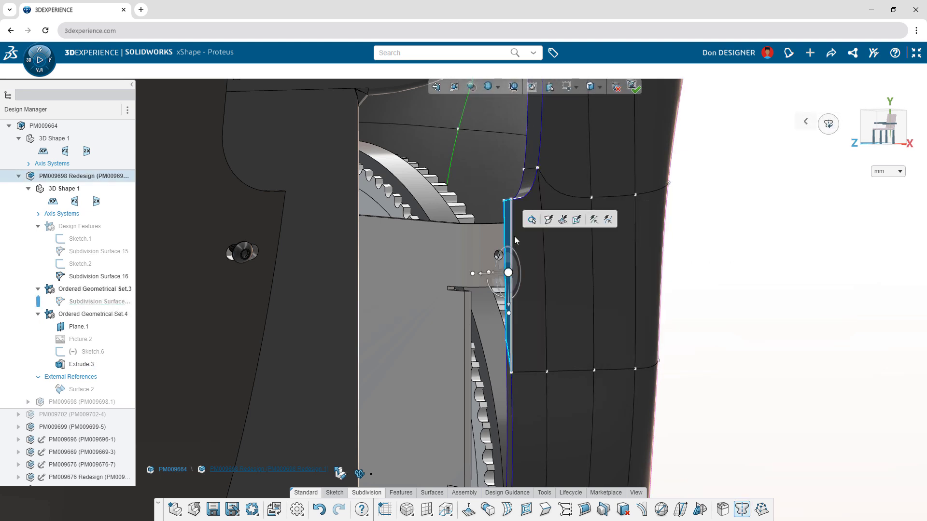
click(441, 247)
click(464, 221)
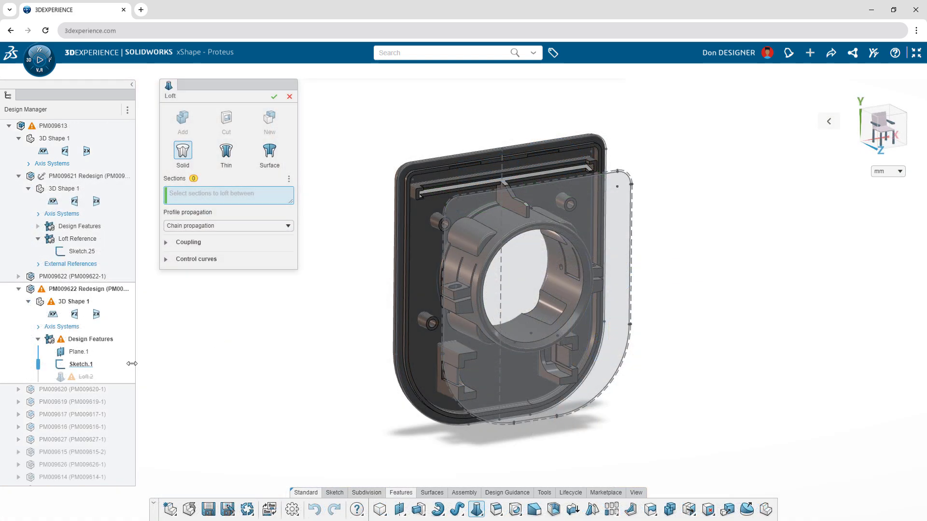
Step: Loft the housing between Sketch.1 and Sketch.25, then use the Buttons Reference sketch for a 15 mm midplane cut
click(122, 366)
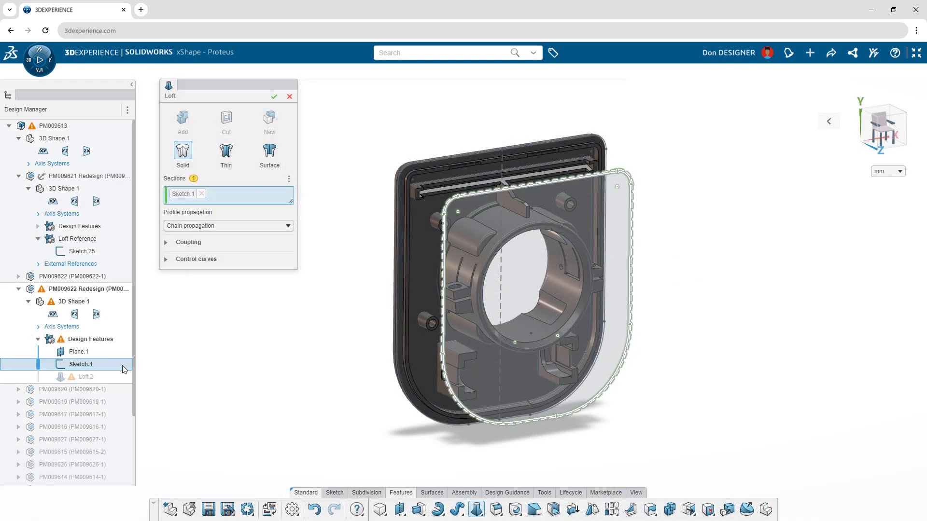
click(110, 252)
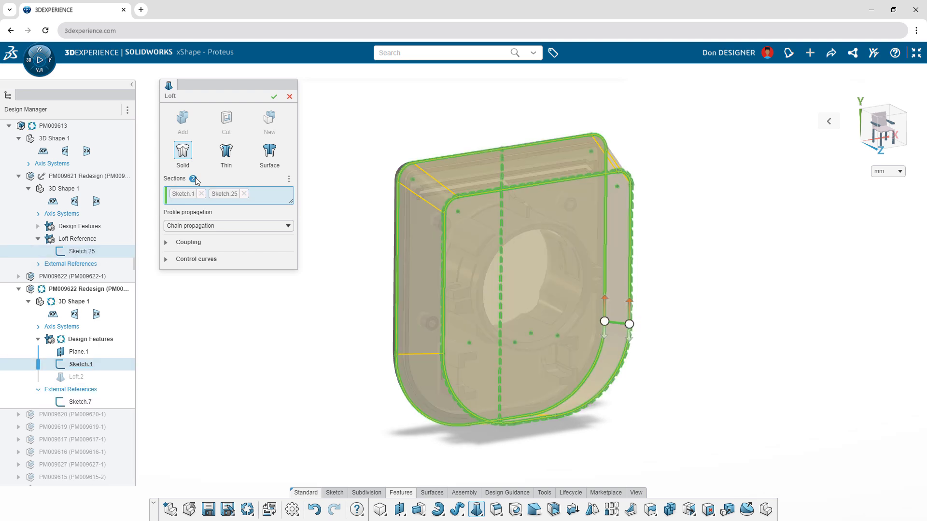
click(273, 98)
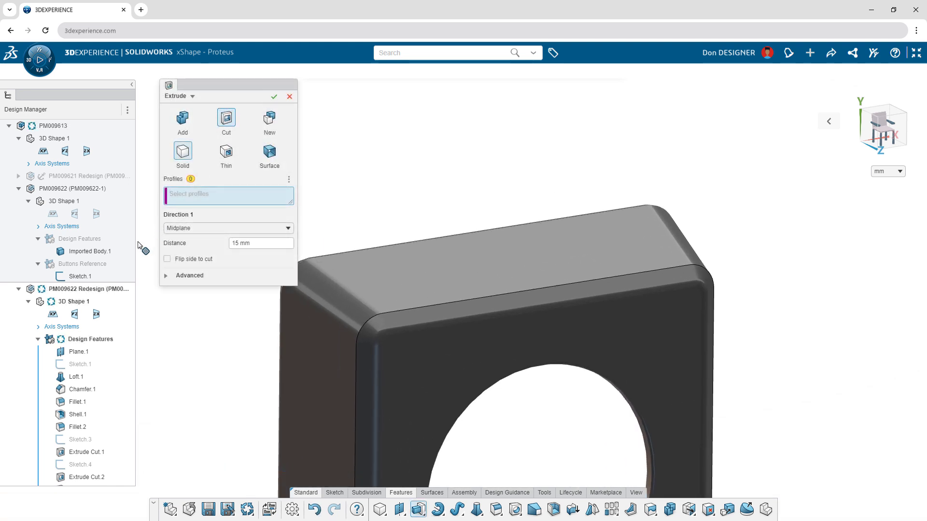
click(116, 275)
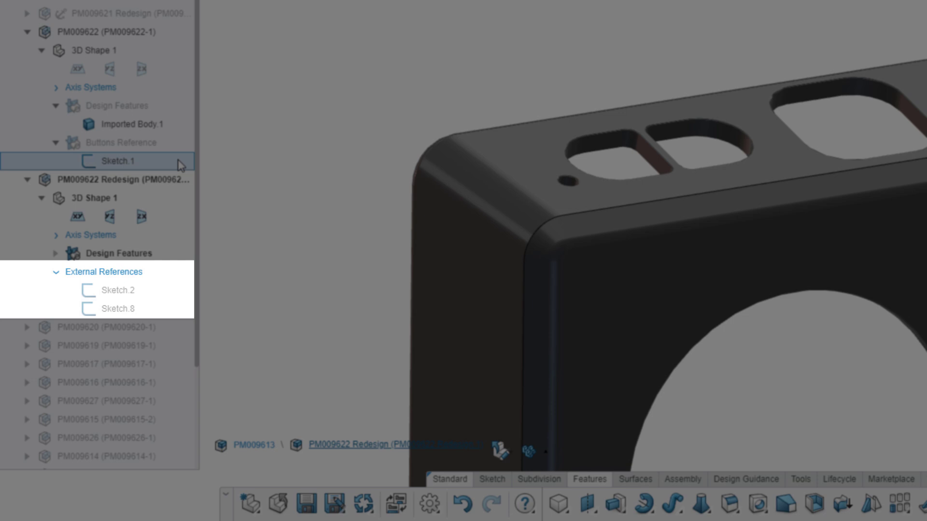
Step: Deactivate and reactivate the Buttons Reference Sketch.1, then update the housing to the changed references
click(180, 165)
click(213, 145)
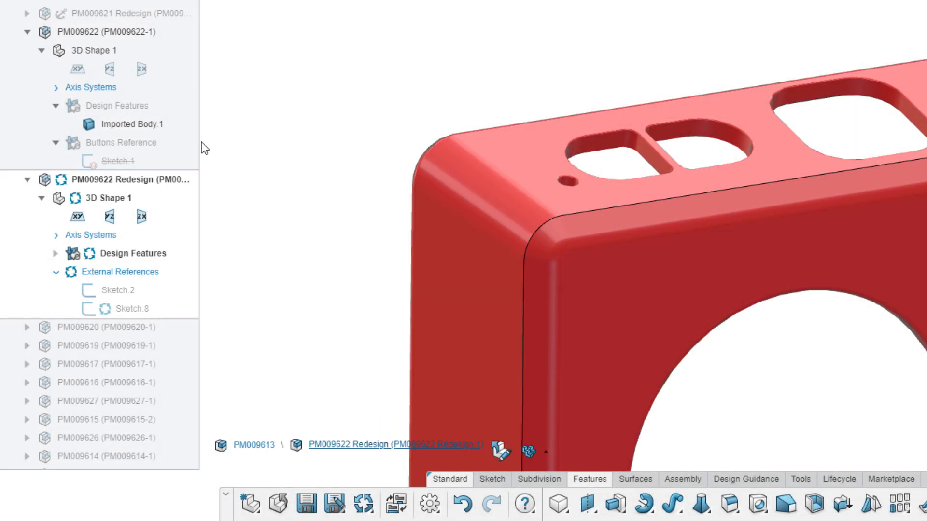
click(174, 159)
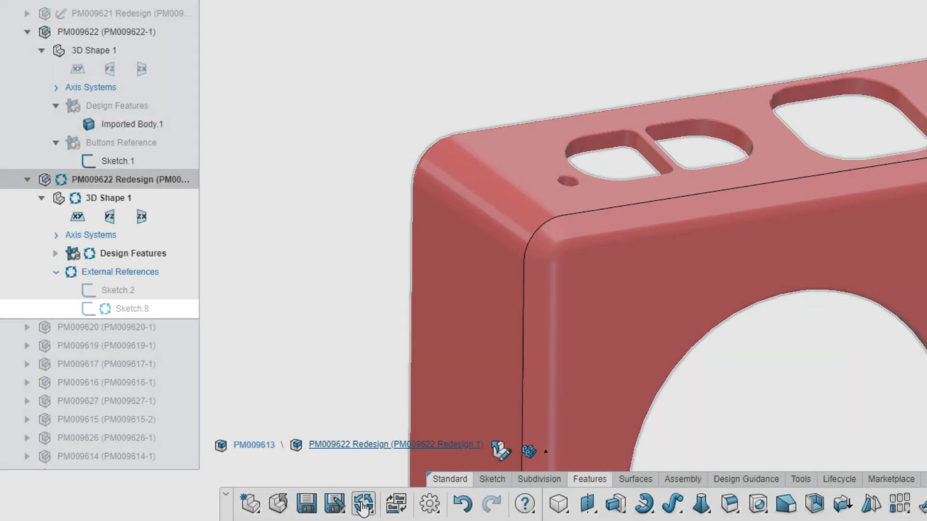
click(363, 503)
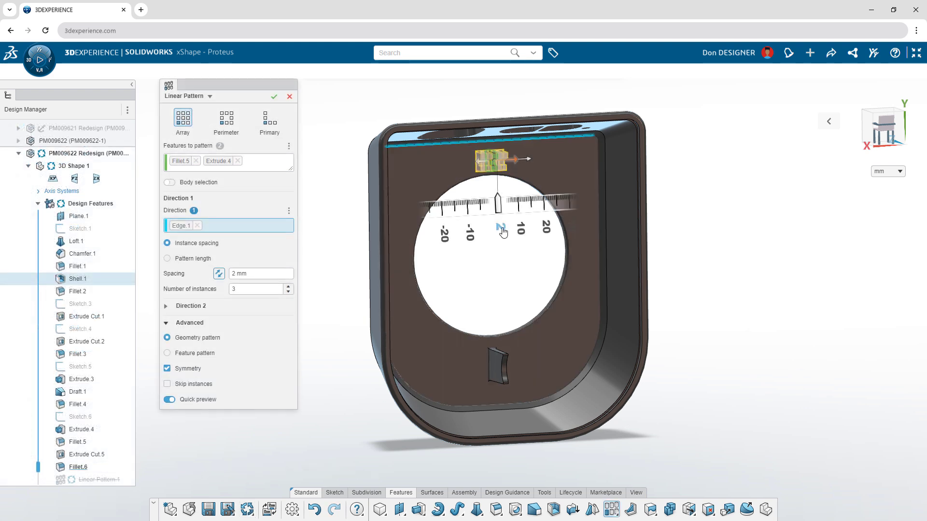
Step: Widen the clip pattern spacing to 16.5 mm and spread the four screw bosses around the opening
drag(502, 211, 539, 213)
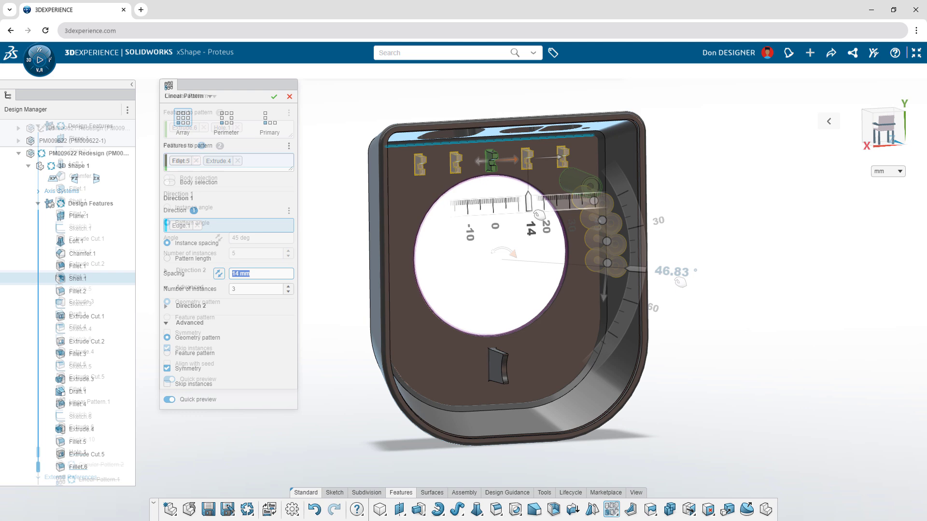
drag(637, 263, 383, 157)
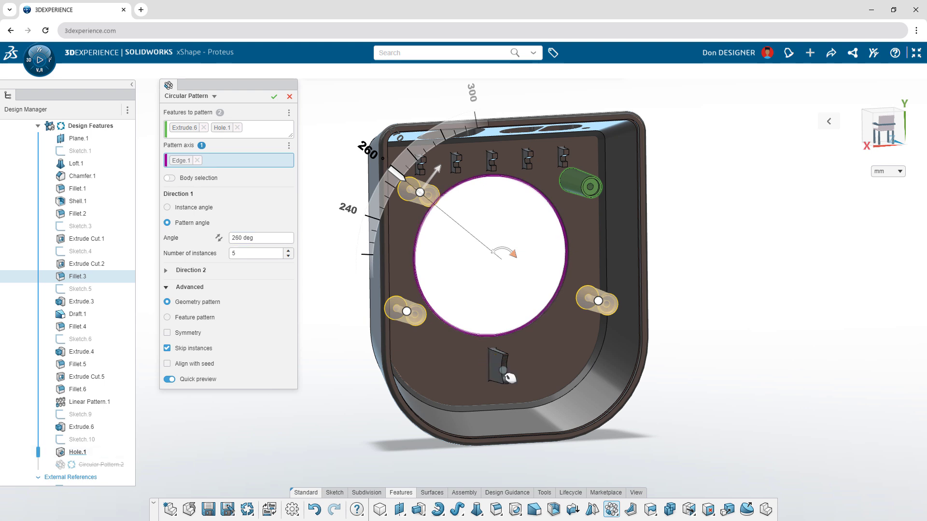
key(Return)
Step: Run the DFM Helper check on the housing and review its general and hole results
click(546, 493)
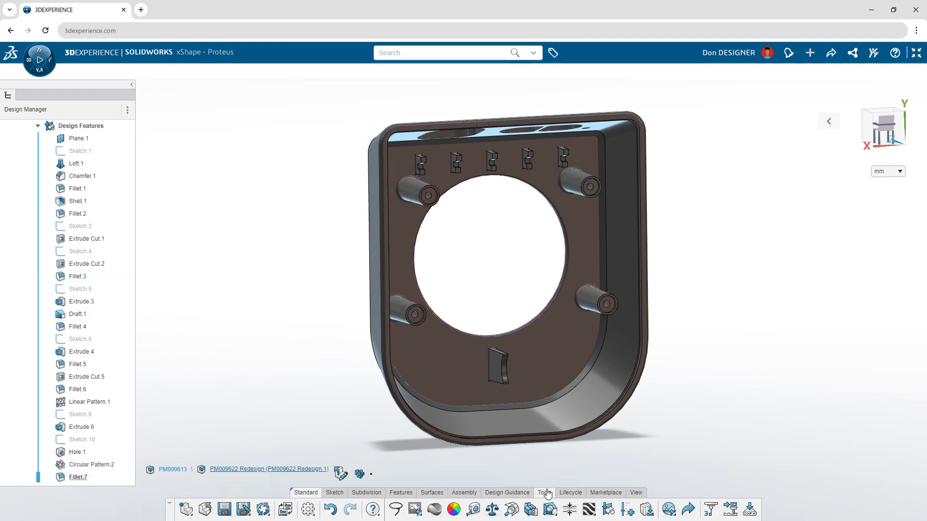
click(531, 510)
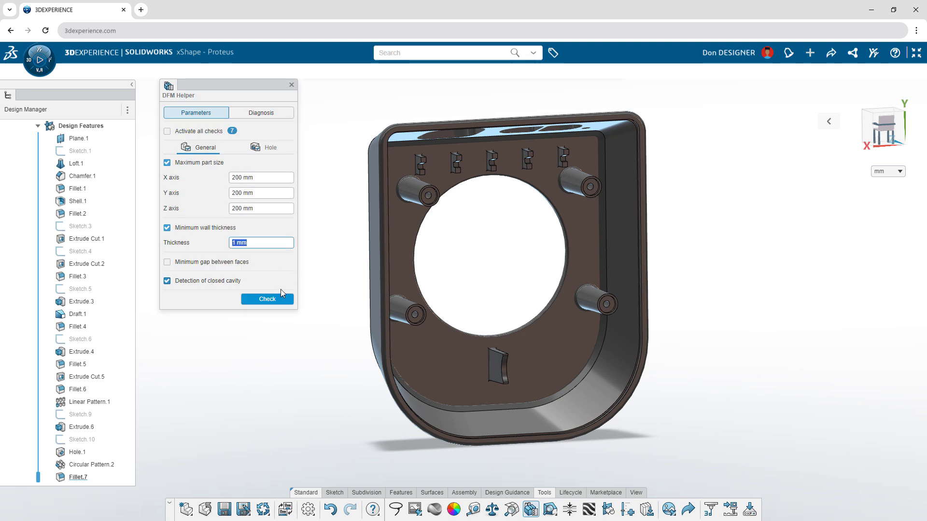
click(281, 297)
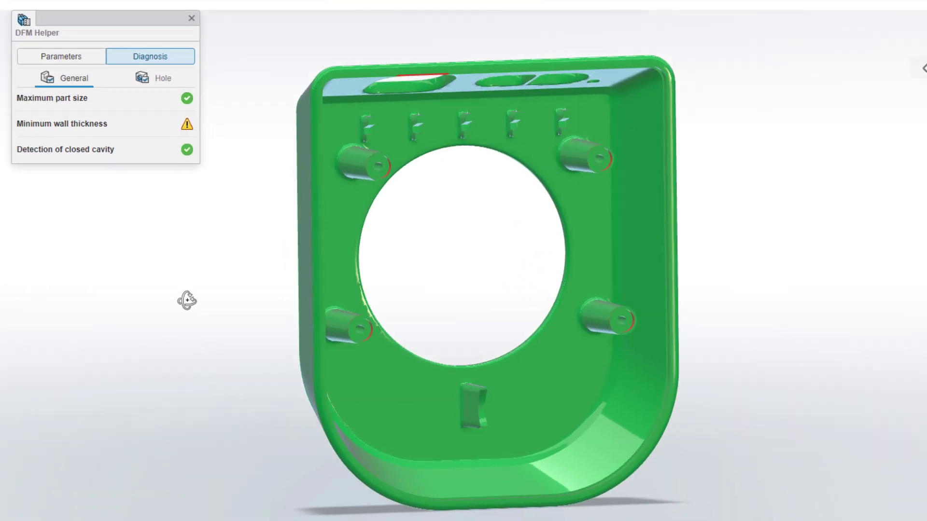
mouse_move(187, 300)
middle_down()
mouse_move(180, 250)
mouse_move(182, 300)
middle_up()
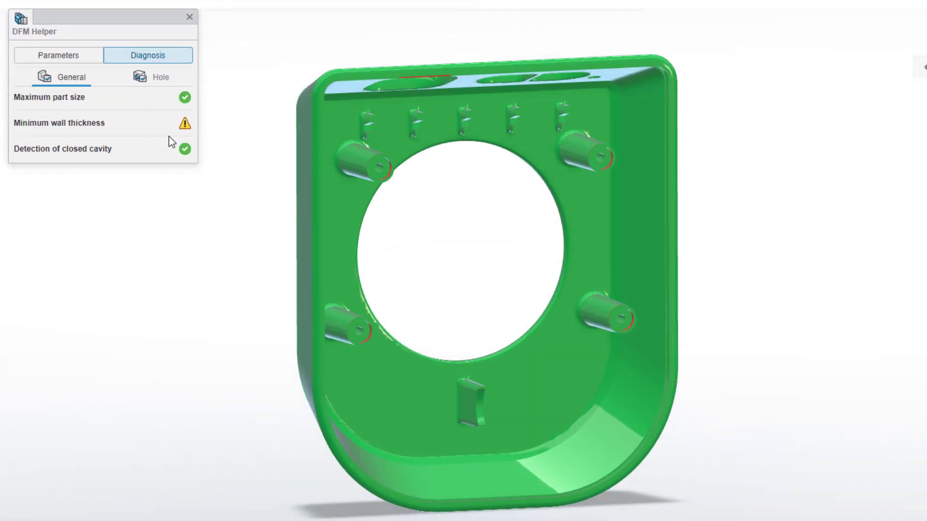
click(164, 82)
mouse_move(242, 325)
middle_down()
mouse_move(158, 328)
mouse_move(238, 329)
middle_up()
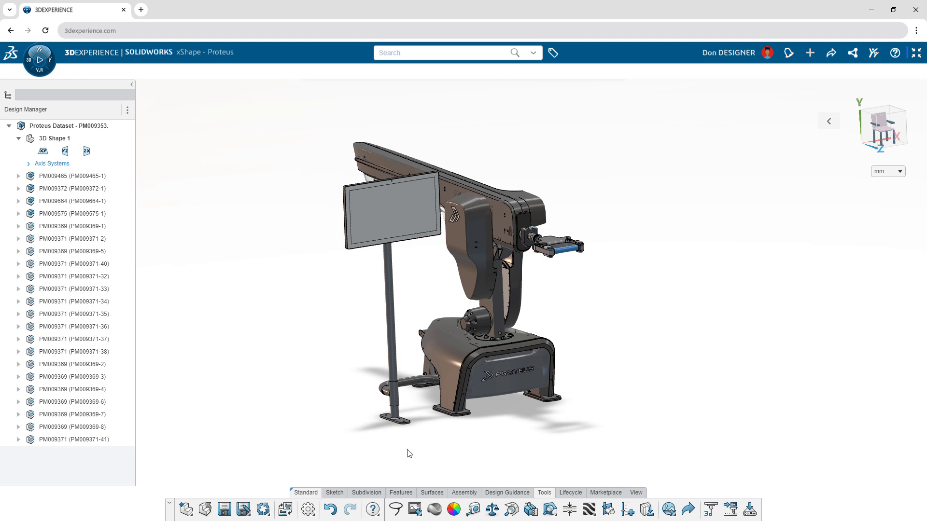
Step: Insert the Gym environment around the Proteus robot
click(668, 510)
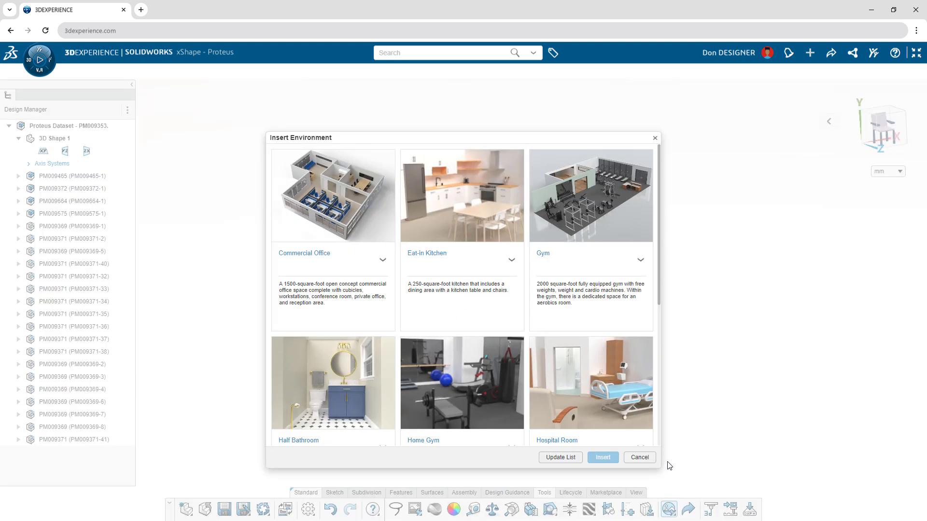
drag(659, 301, 661, 446)
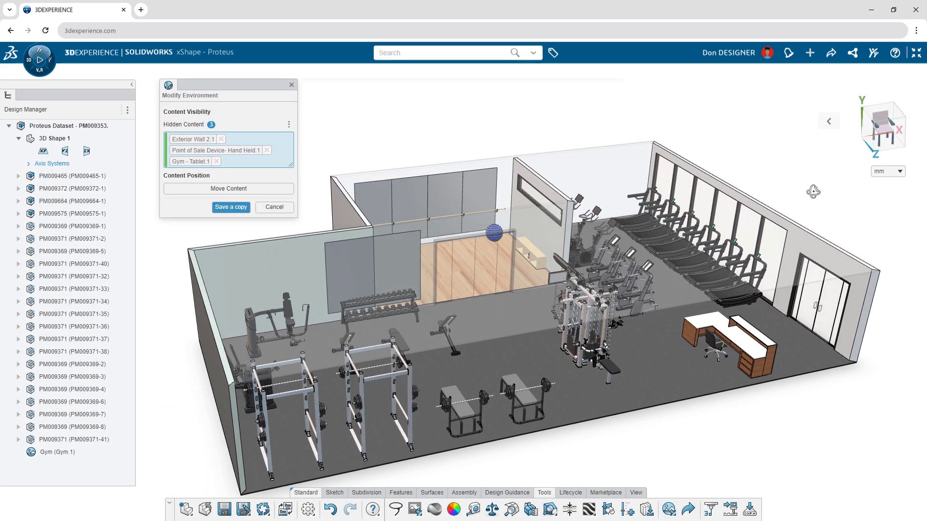
scroll(668, 340, up, 5)
Step: Hide the checkout counter, office chair and nearest elliptical trainer, and move the multi-gym down-right
click(711, 308)
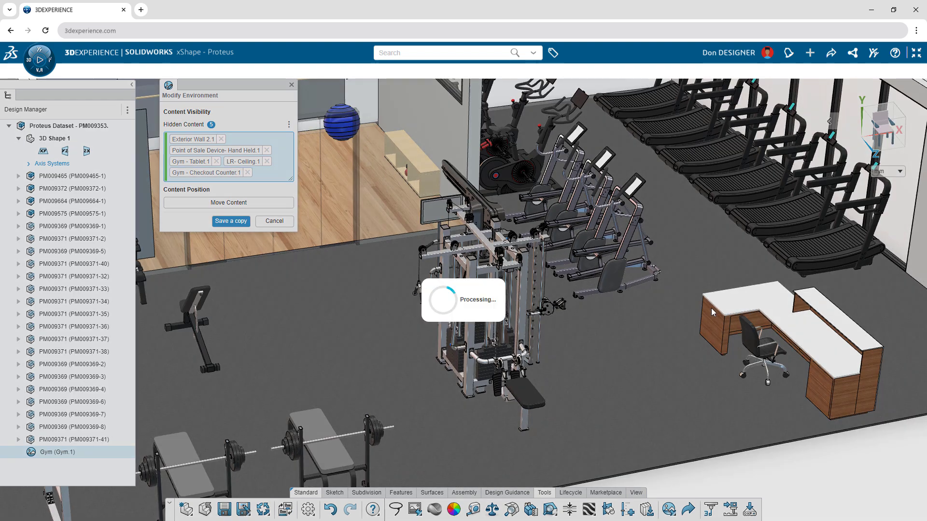
click(744, 334)
click(615, 279)
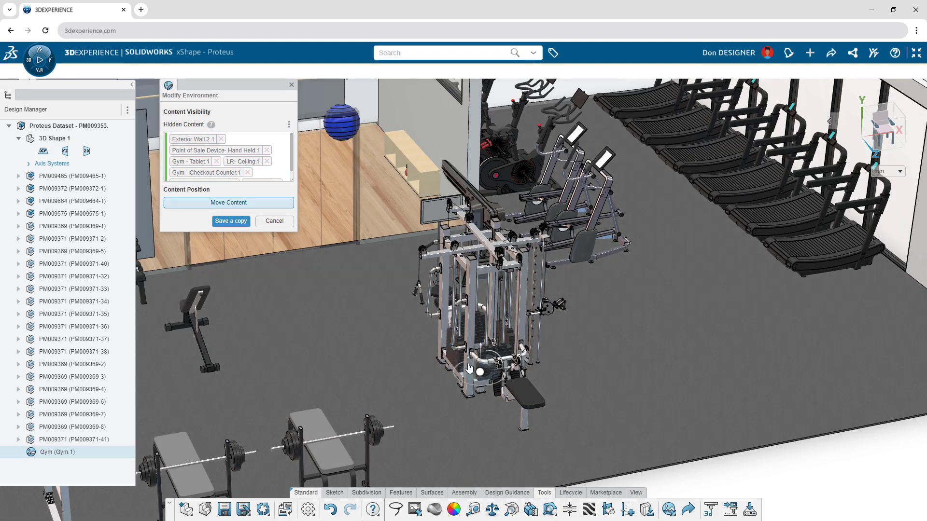
drag(508, 366, 560, 404)
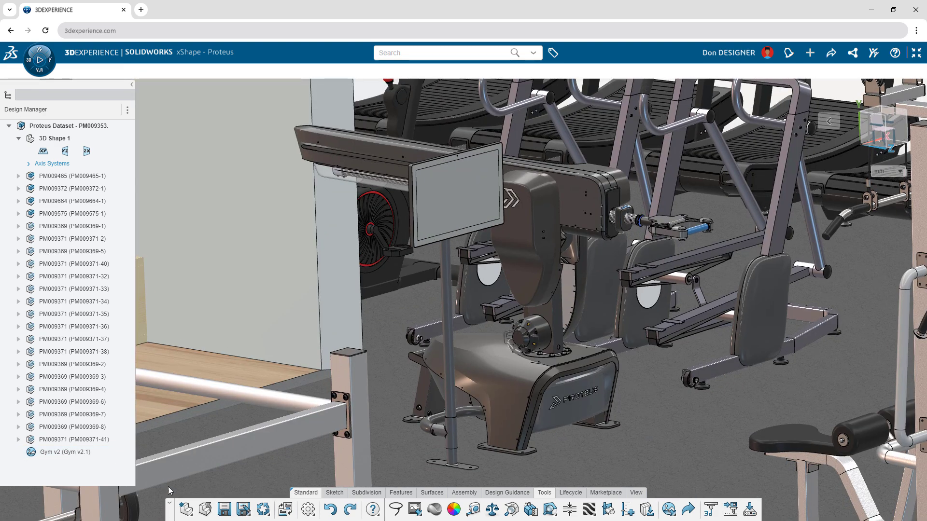
Step: Export the Proteus dataset to a 3MF file on disk with custom resolution
click(243, 509)
click(268, 482)
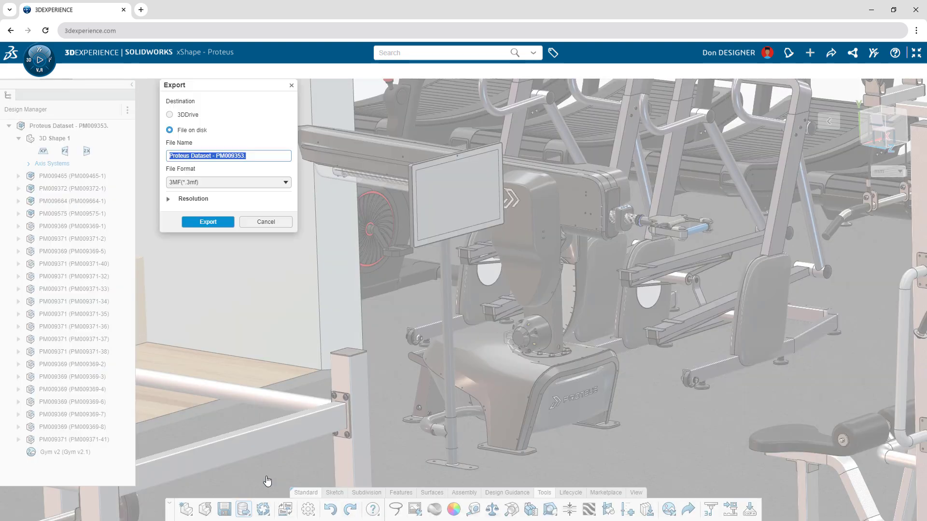
click(177, 201)
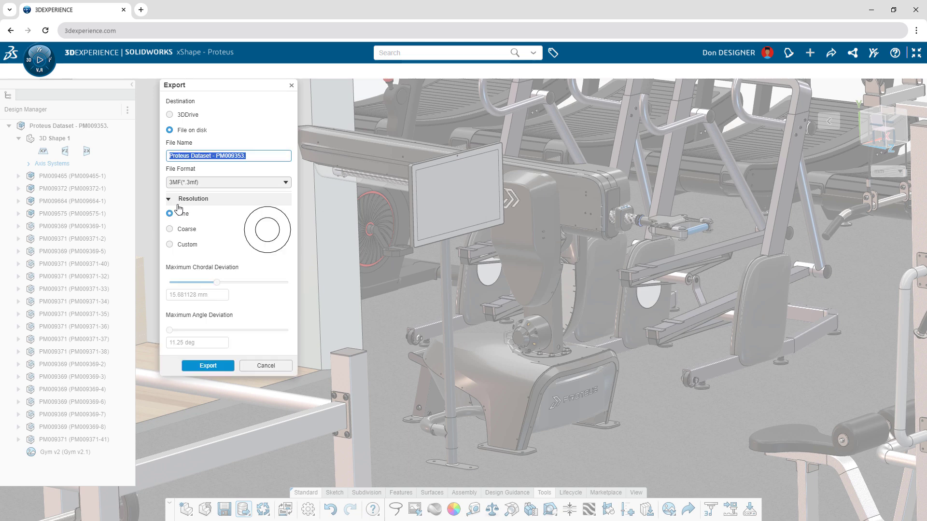
click(177, 244)
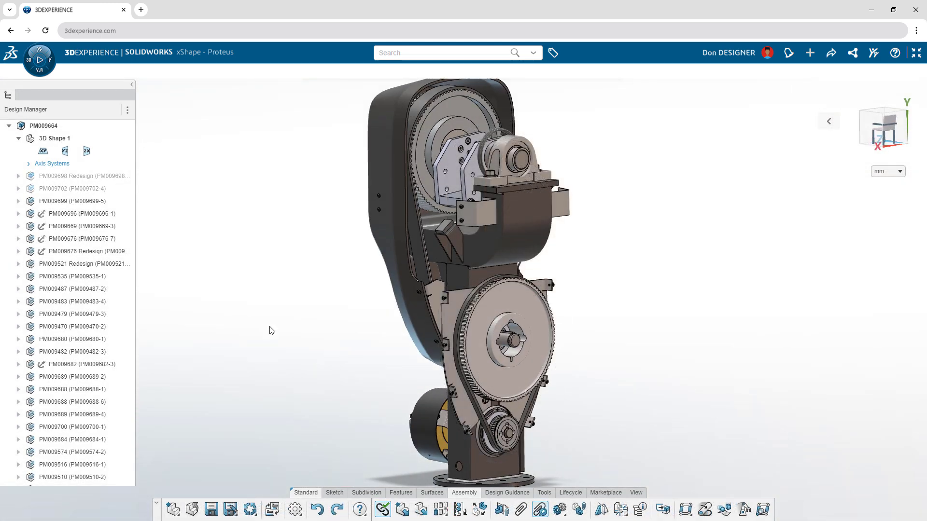
Step: Insert PM009489 Redesign from recent components and place it on the gear hub
click(421, 509)
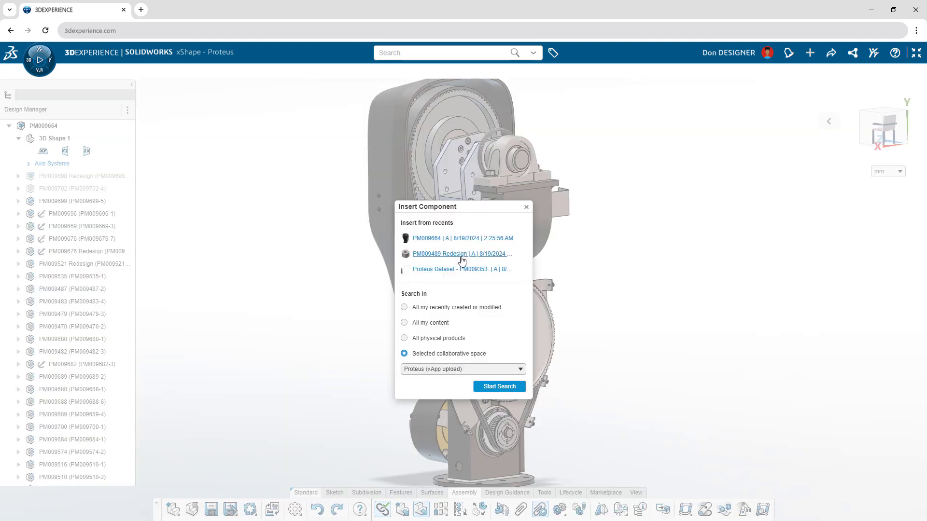
click(461, 259)
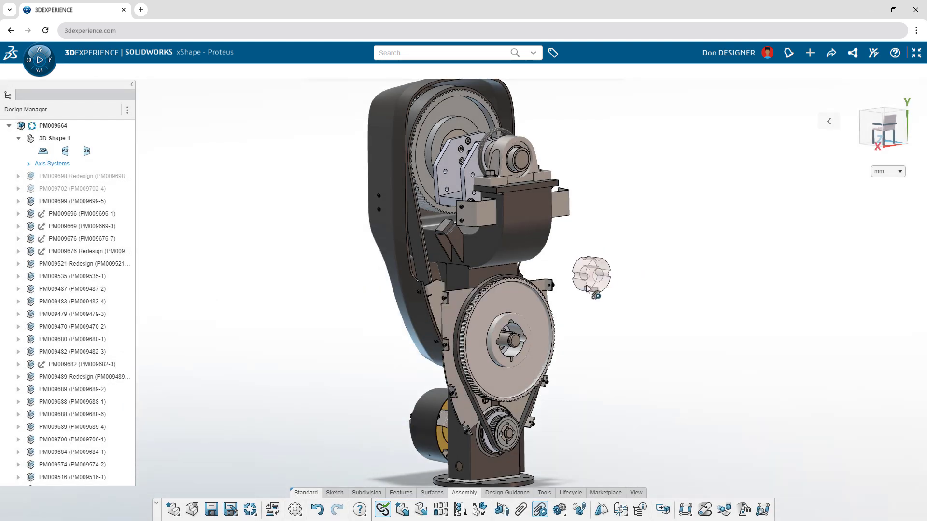
click(505, 351)
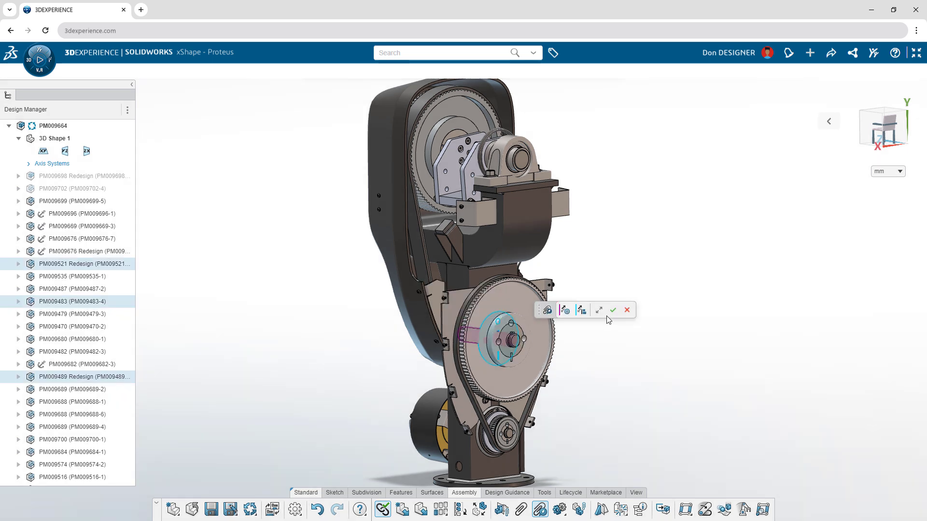
Step: Create a reversed 2.5:1 gear joint between the two gears, referencing the gear's inner bore
click(612, 311)
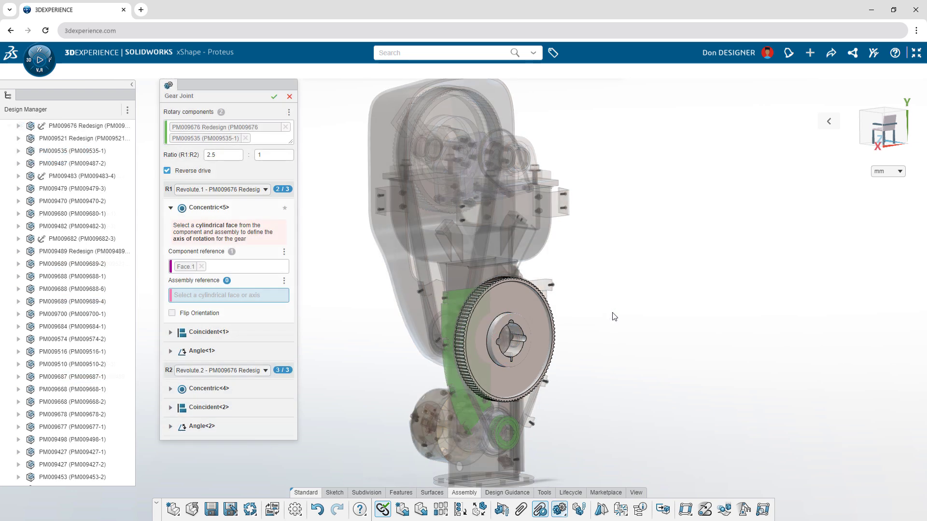
click(284, 252)
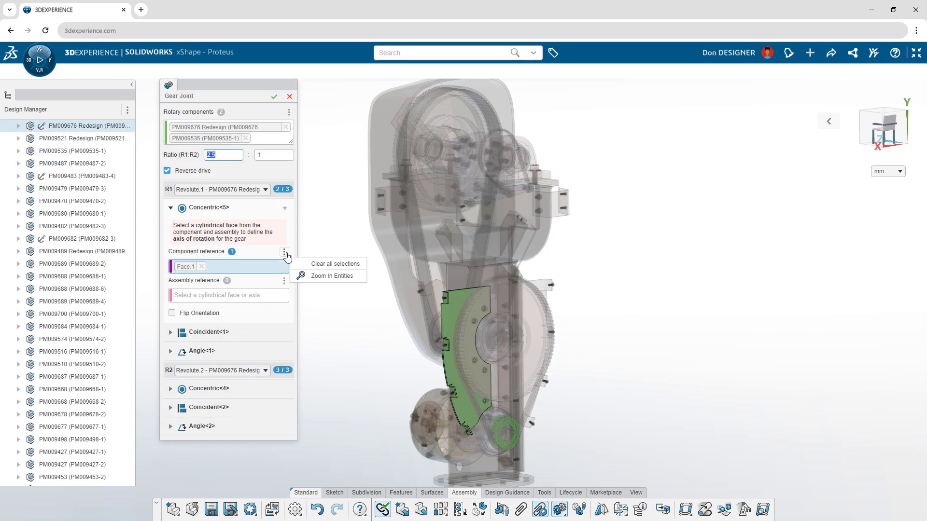
click(320, 278)
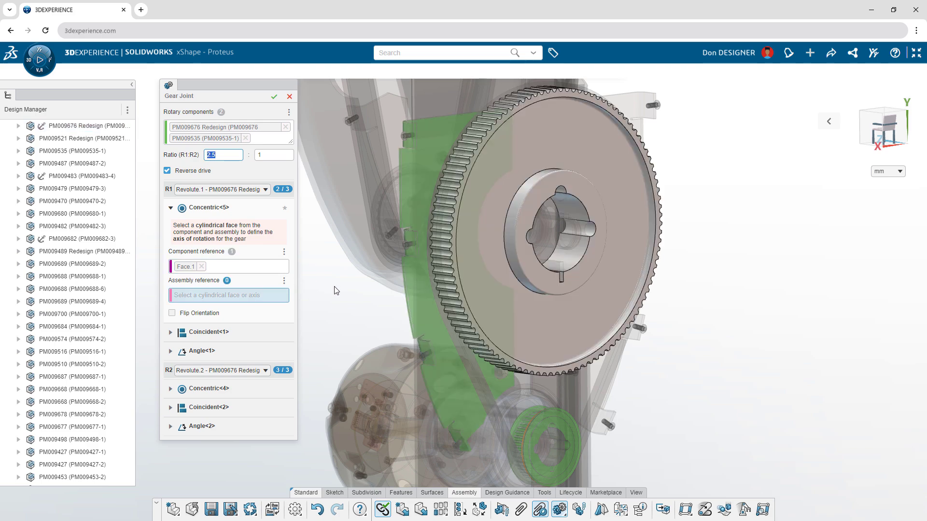
click(507, 238)
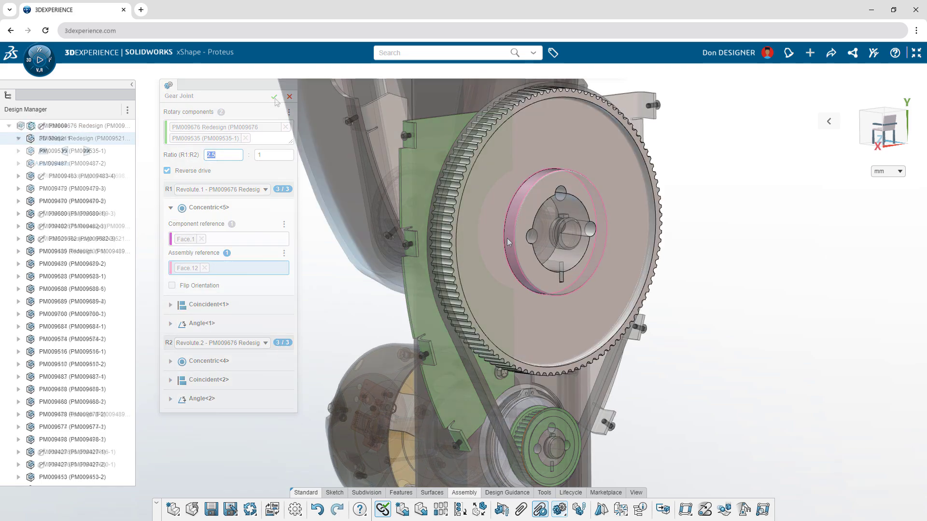
click(273, 96)
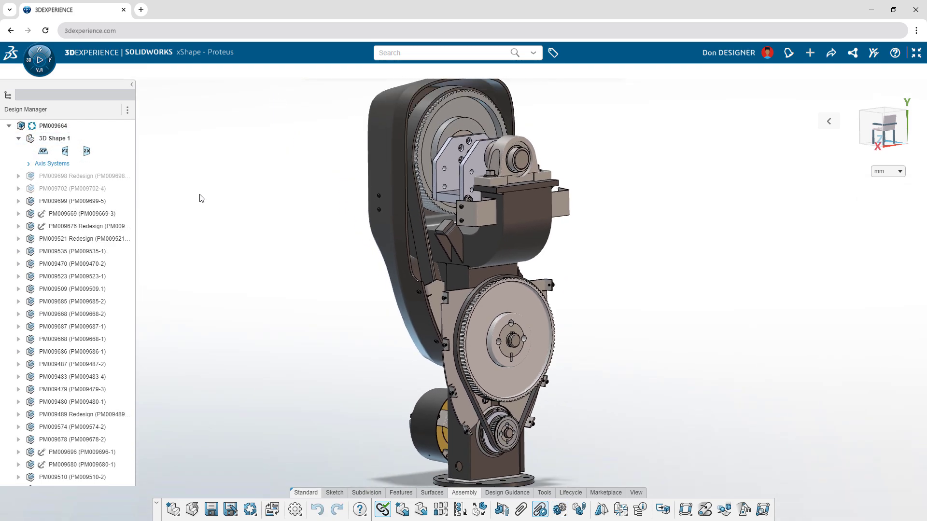
Step: Isolate the belt-drive parts from PM009521 Redesign through PM009678
click(130, 238)
shift+click(128, 438)
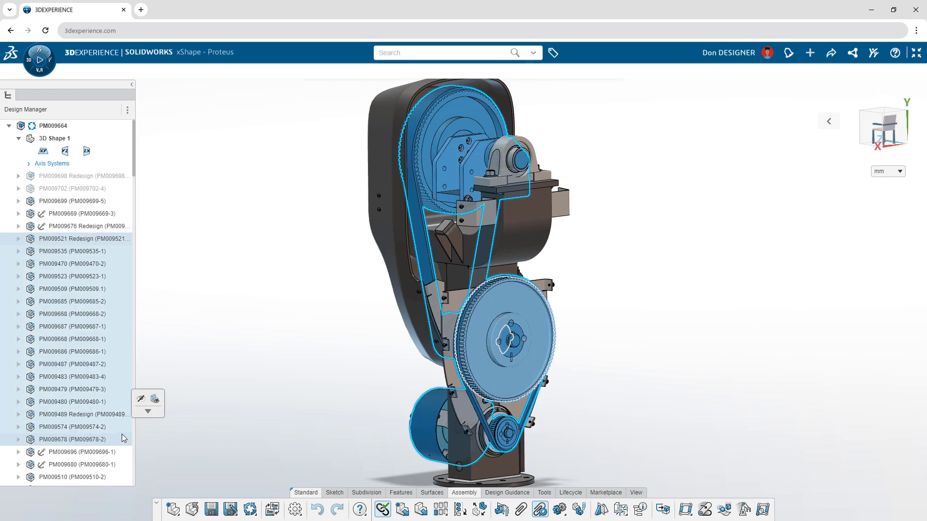
click(148, 412)
click(169, 428)
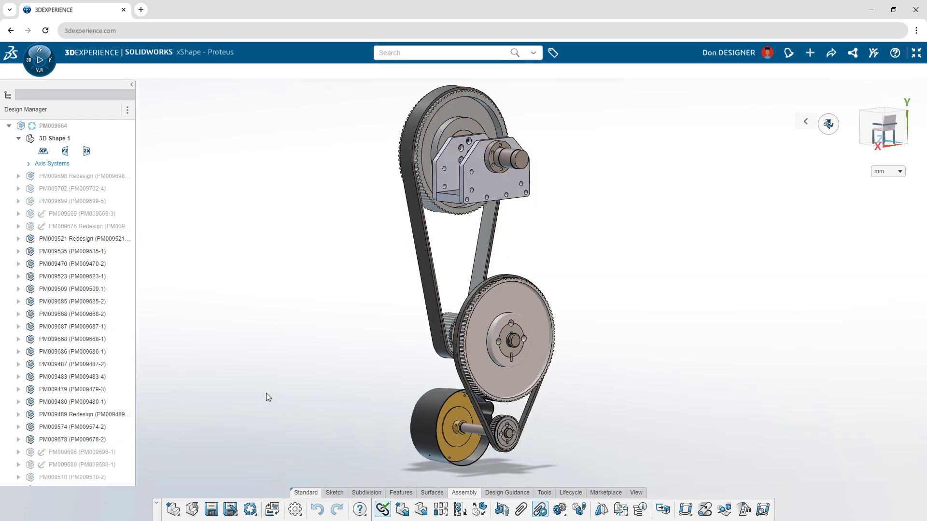
Step: Turn the pulley to test the belt mechanism, then clear the assembly selection
mouse_move(476, 300)
mouse_down()
mouse_move(468, 317)
mouse_move(485, 294)
mouse_move(478, 306)
mouse_up()
click(124, 126)
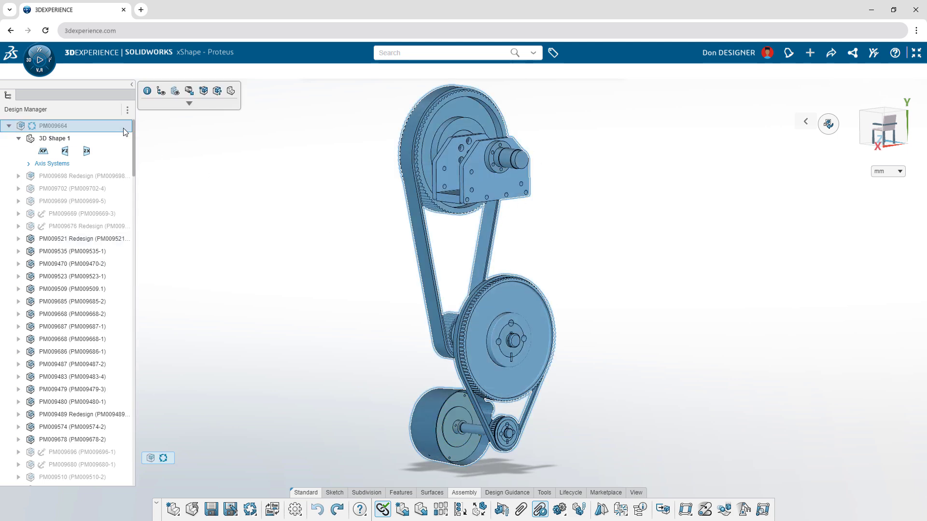
click(162, 100)
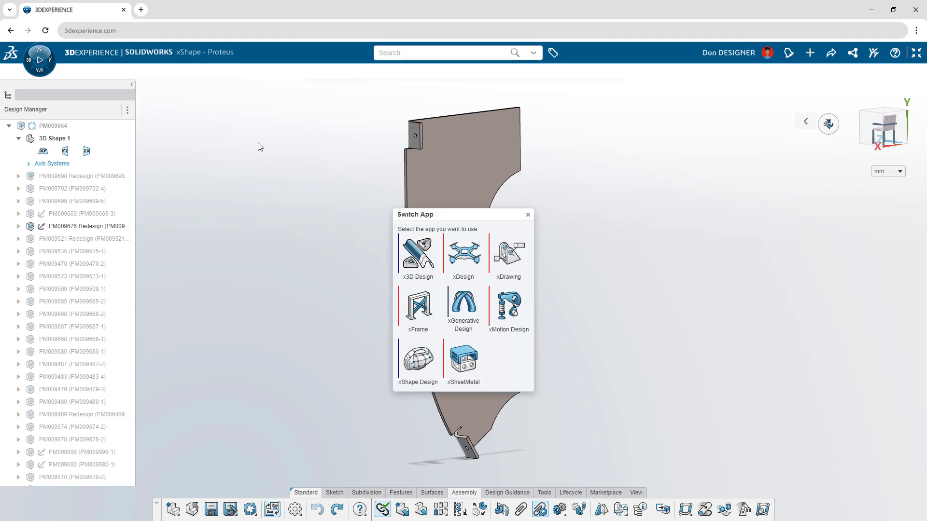
Step: Switch to xDrawing and place the bracket's front view on the sheet
click(505, 263)
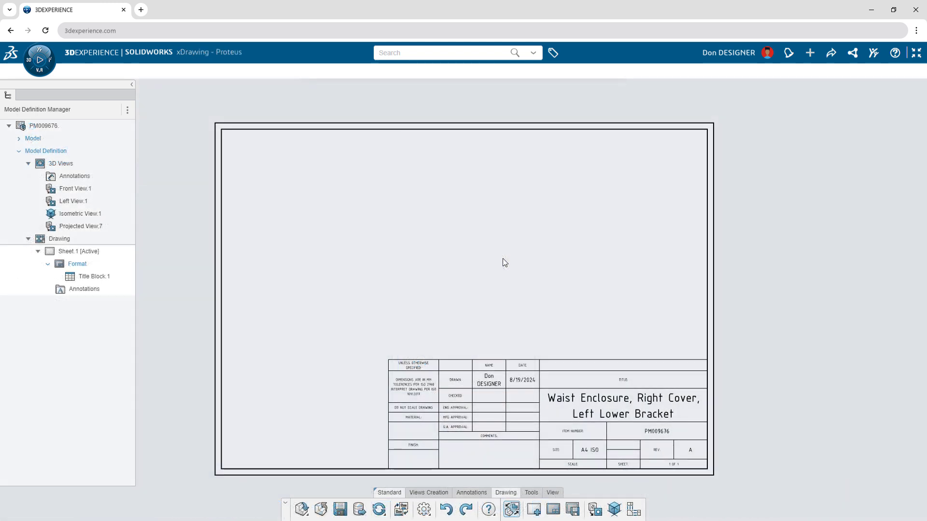
click(593, 509)
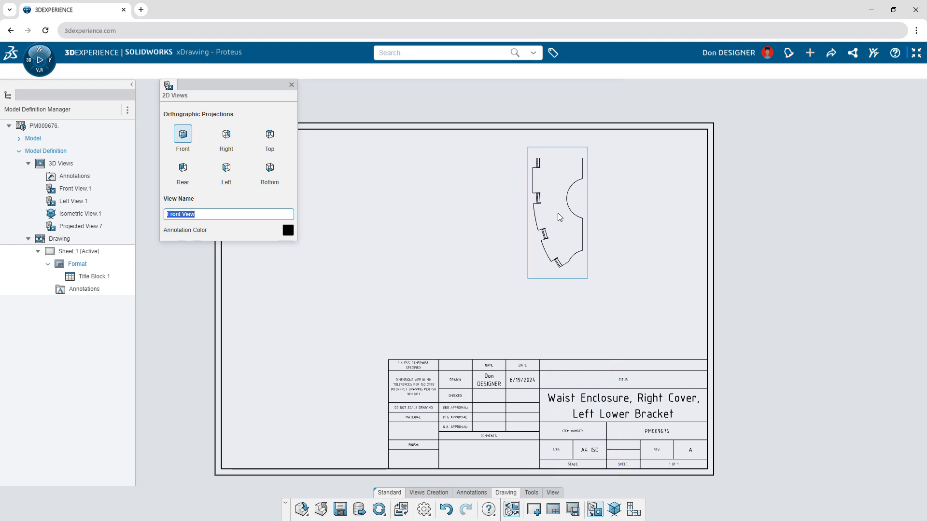
click(558, 213)
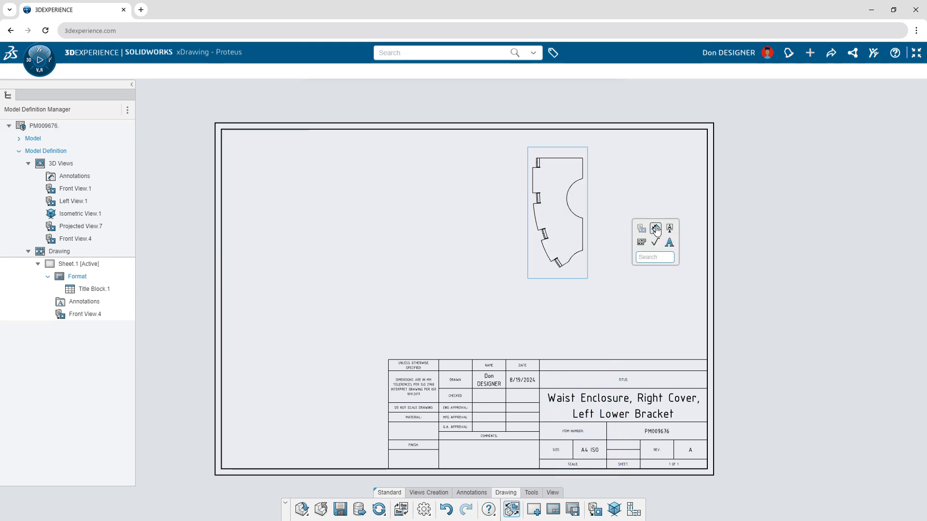
Step: Activate Front View.4 and add a vertical 326.53 height dimension from top edge to bottom corner
click(655, 229)
click(588, 212)
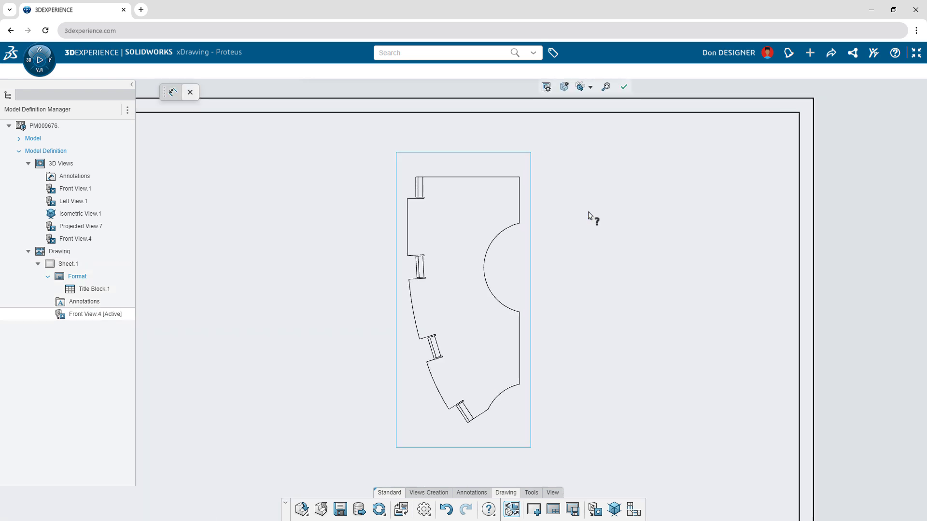
click(485, 177)
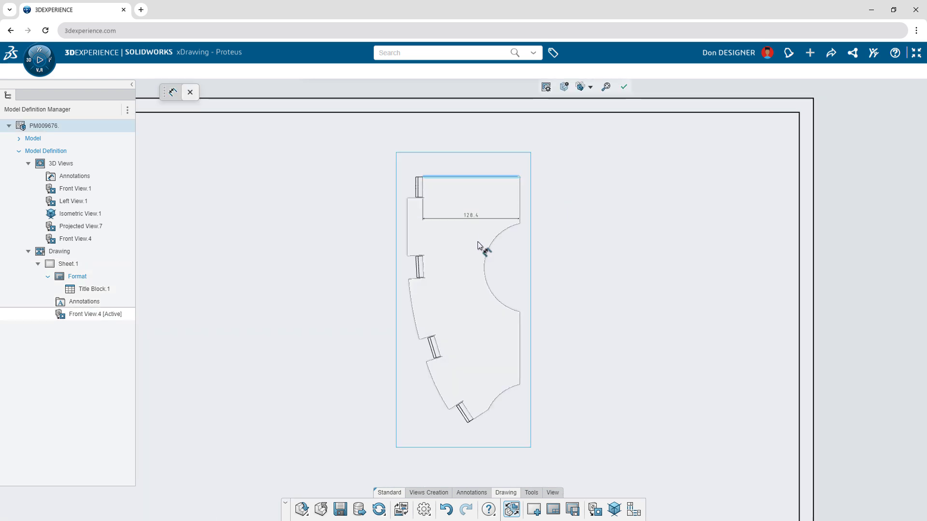
click(467, 423)
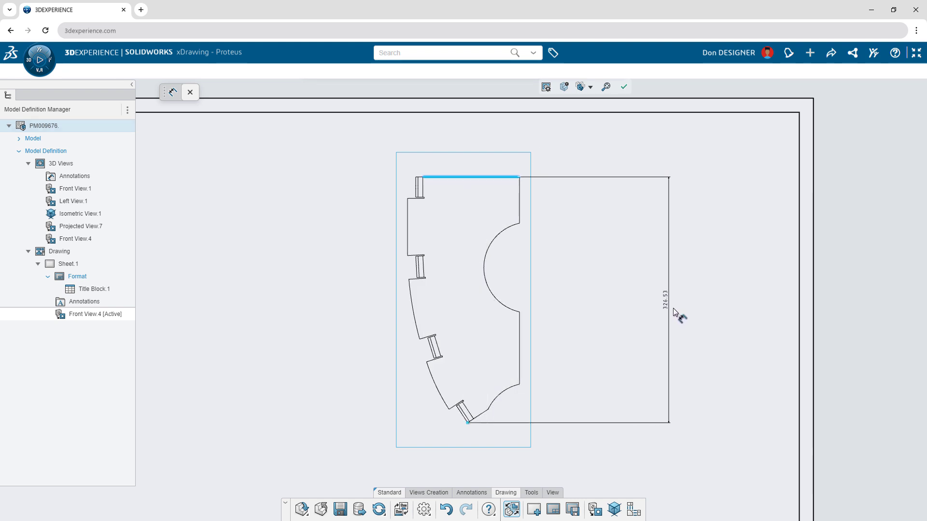
click(686, 311)
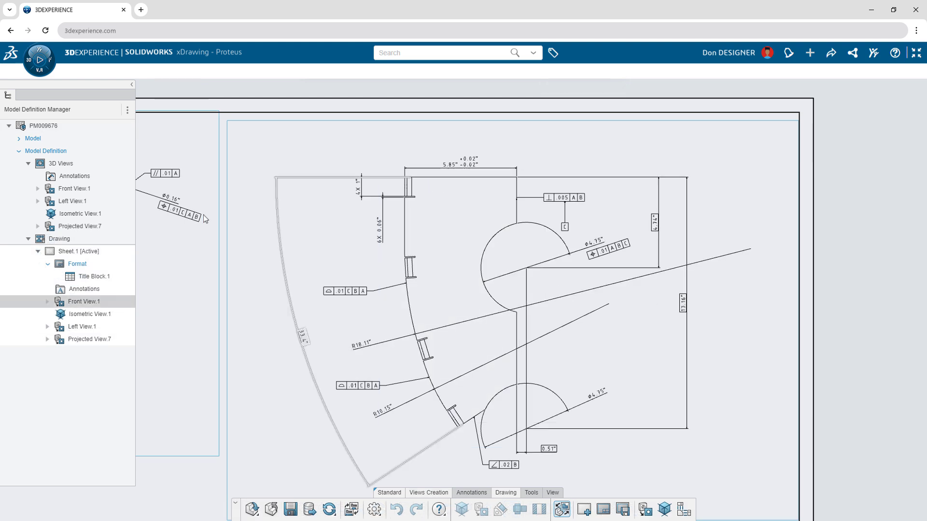
Step: Open the annotated 3D view Front View.1, orbit the bracket, and search 'flat' in the shortcut toolbox
double_click(107, 190)
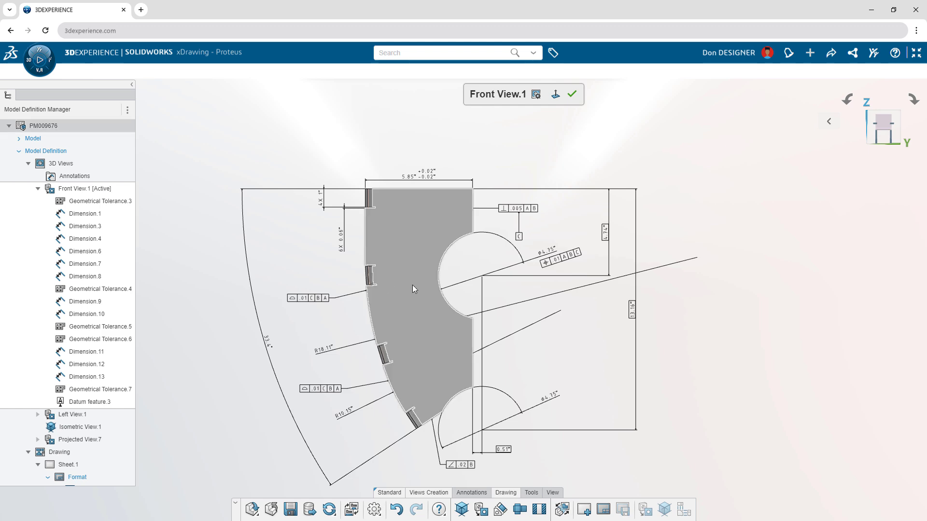
mouse_move(412, 285)
middle_down()
mouse_move(357, 284)
mouse_move(466, 290)
mouse_move(426, 289)
mouse_move(434, 291)
middle_up()
text(flat)
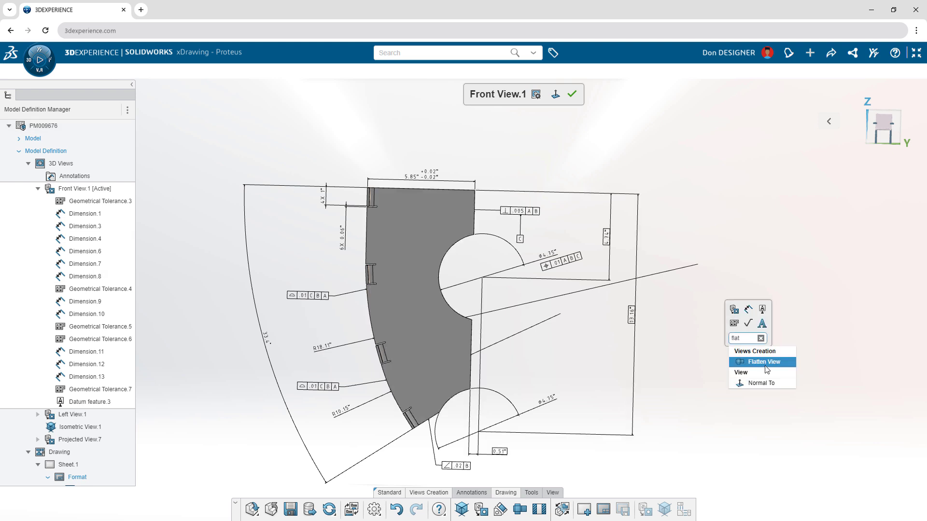
Step: Create Flatten View.4 with a bend table above the part and place it on the sheet
click(765, 365)
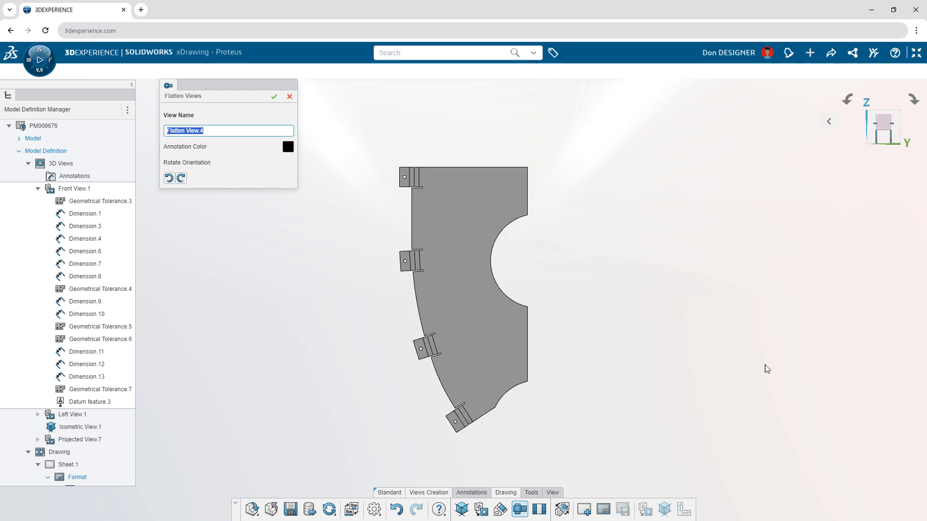
click(273, 97)
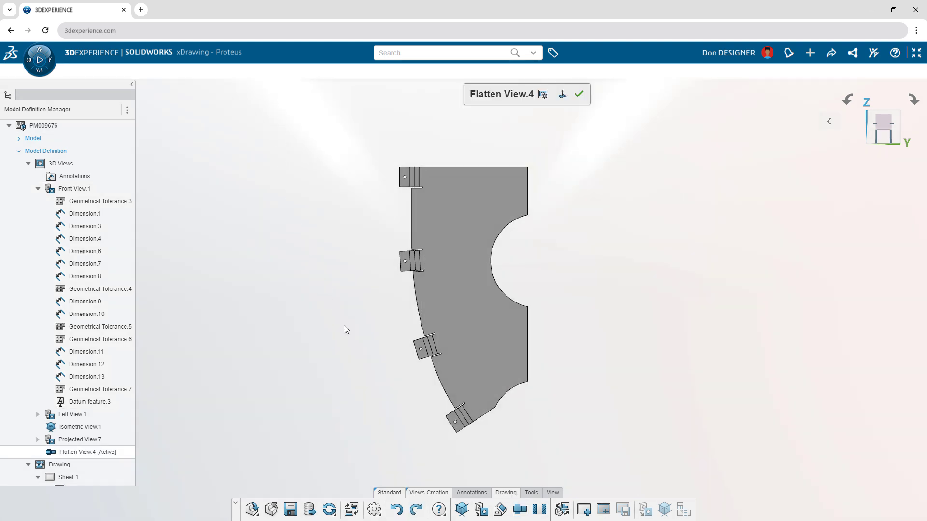
click(473, 493)
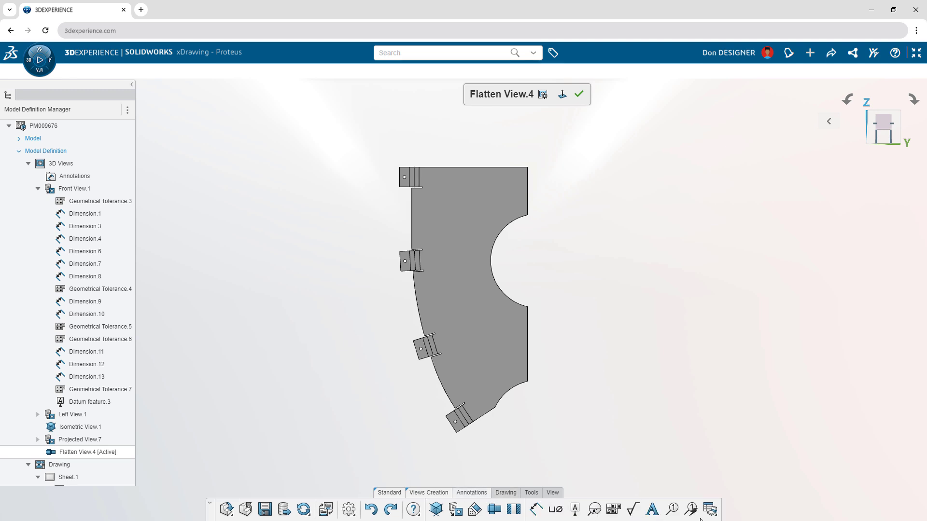
click(717, 518)
click(738, 494)
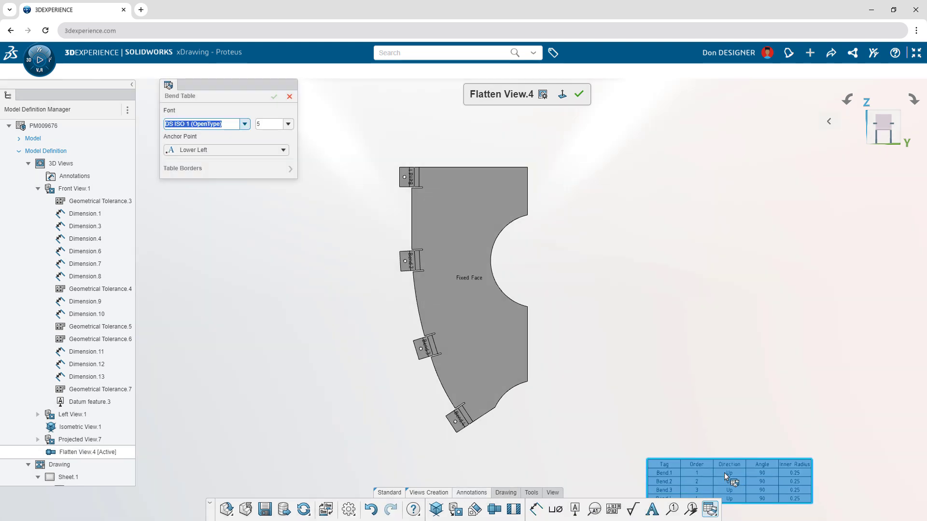
click(449, 137)
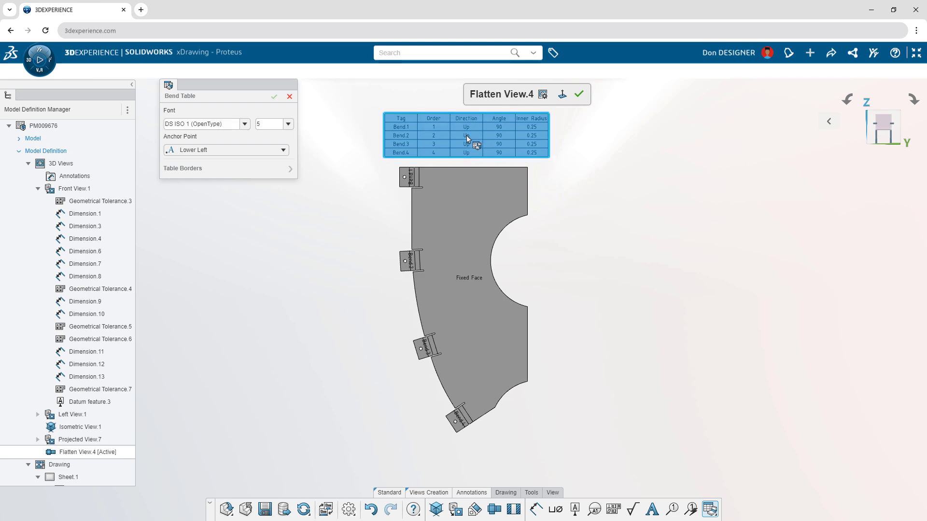
click(273, 97)
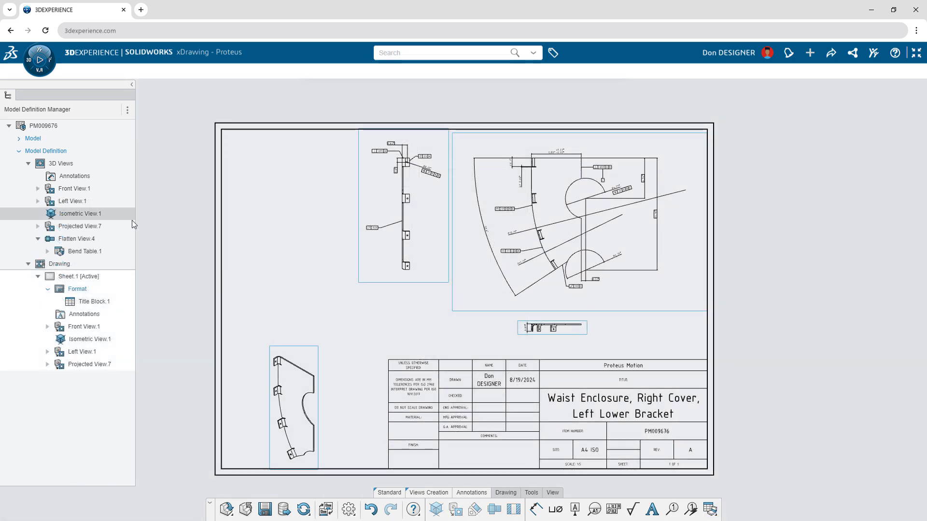
mouse_move(120, 239)
mouse_down()
mouse_move(284, 204)
mouse_move(294, 231)
mouse_up()
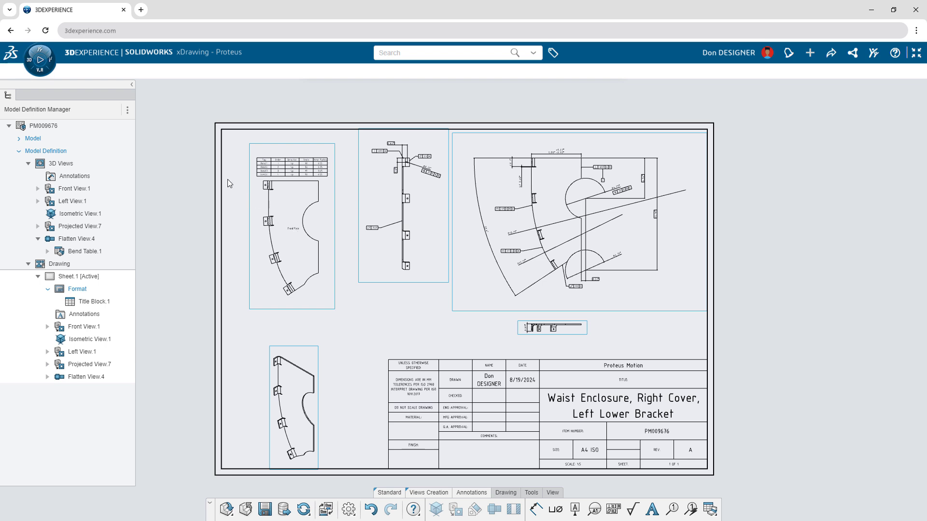
click(50, 69)
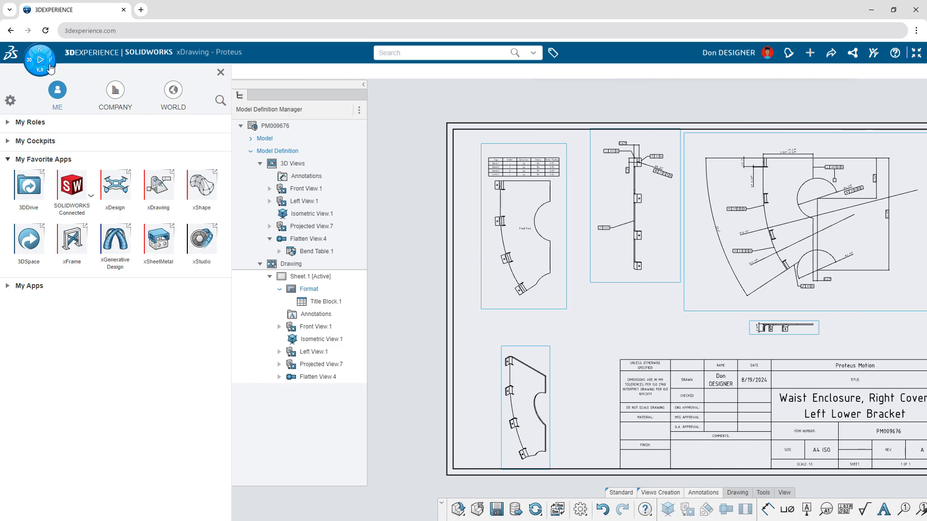
Step: Launch xStudio, load the Render_Proteus dataset from 3DSpace, and move the camera closer to the robot
click(203, 241)
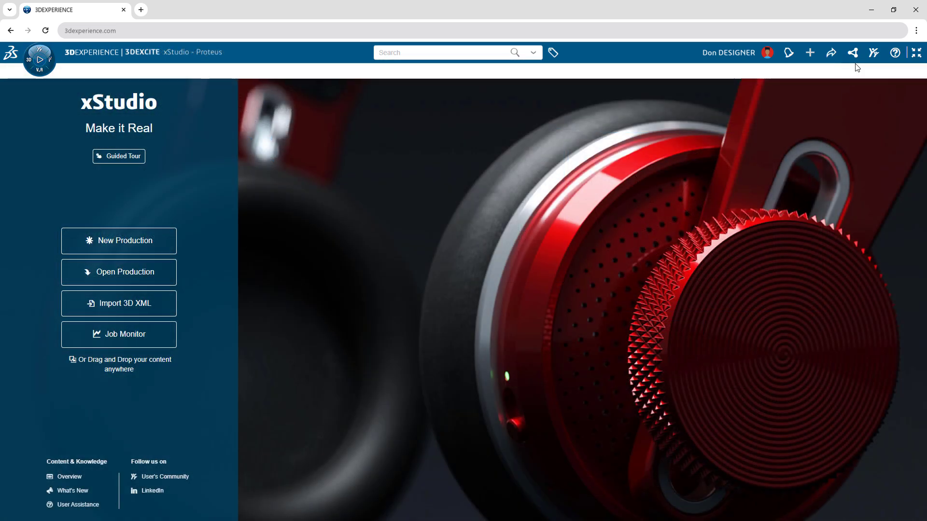
click(853, 54)
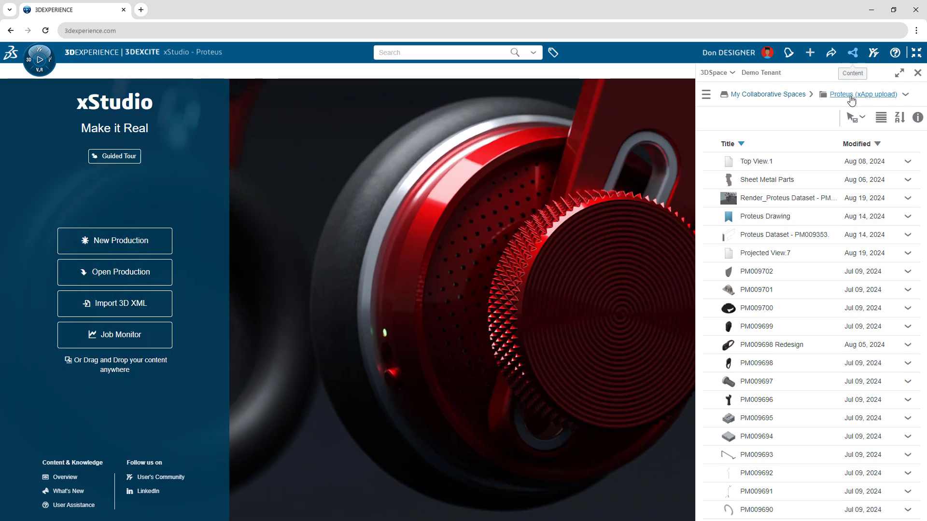
drag(779, 196, 589, 228)
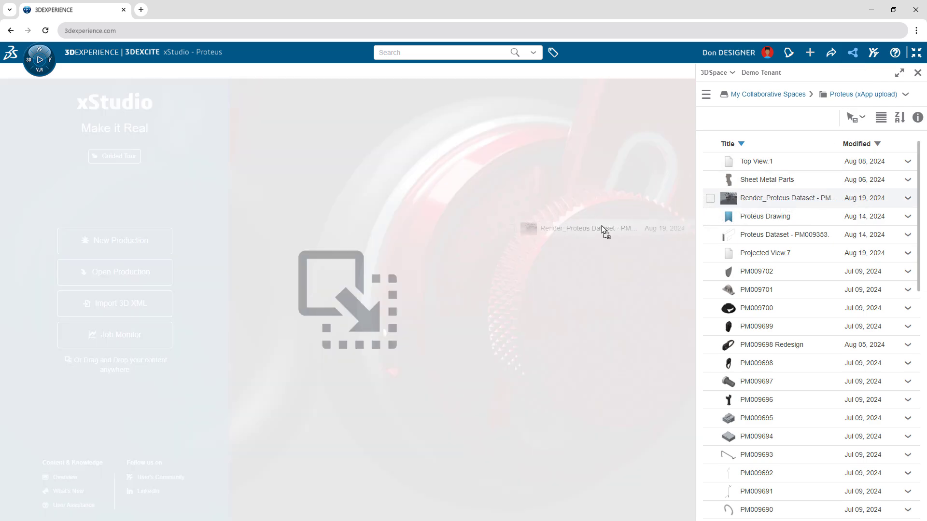
drag(480, 249, 467, 332)
drag(559, 312, 567, 369)
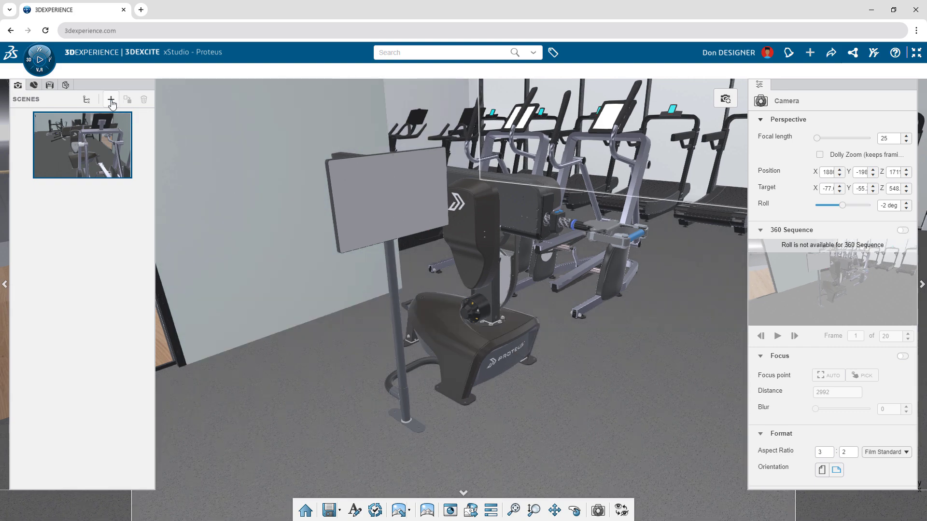
Step: Save the current camera as a new scene with focal length 20 and HD Standard 16:9 aspect ratio
click(111, 99)
key(BackSpace)
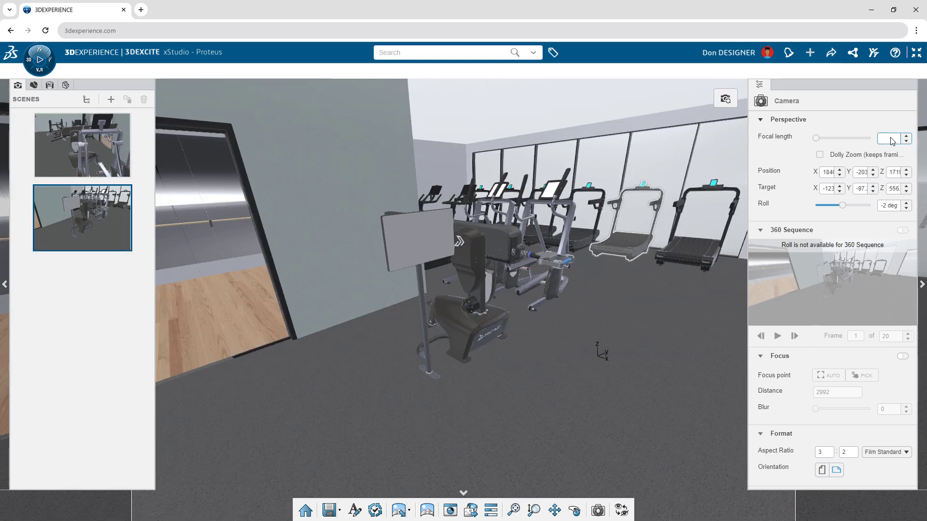
text(20)
click(906, 452)
click(888, 407)
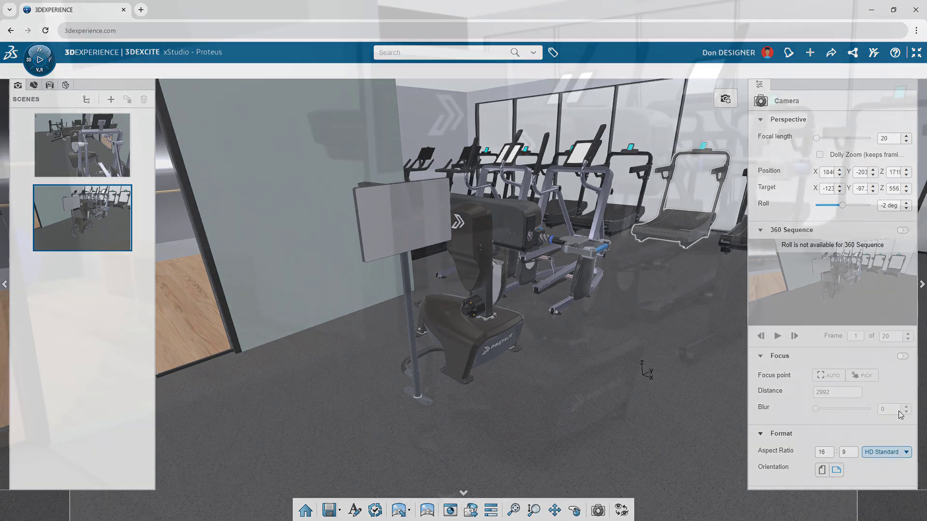